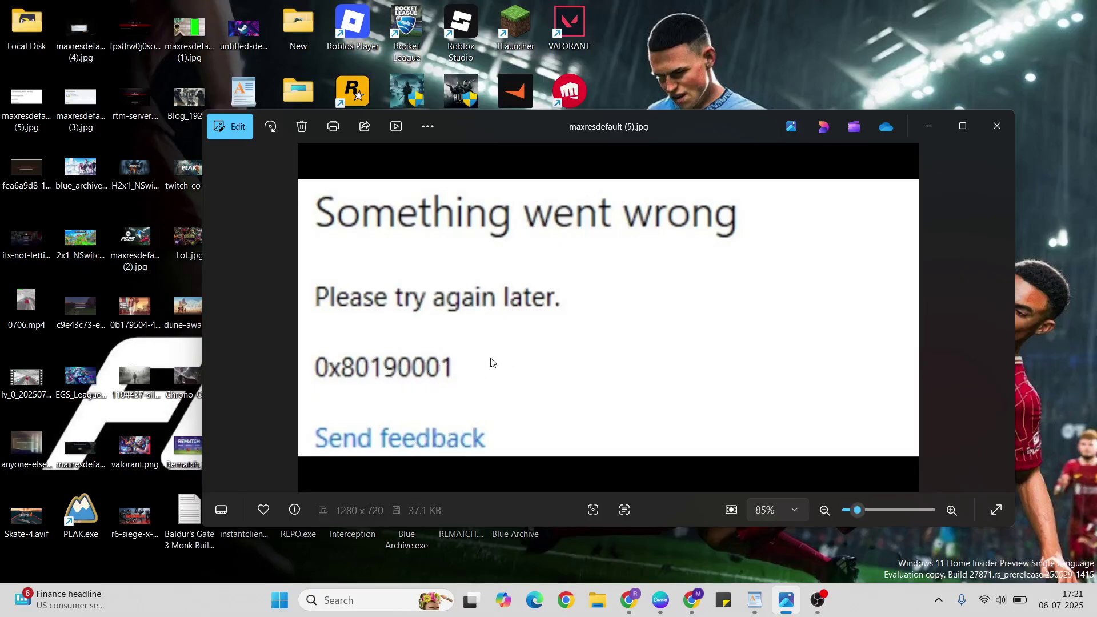
- Close the Photos window showing the 0x80190001 'Something went wrong' screenshot
{"action": "left_click", "coordinate": [993, 122]}
- Bring the v.docx WordPad fix notes forward, then open and dismiss the Start power menu
{"action": "left_click", "coordinate": [776, 598]}
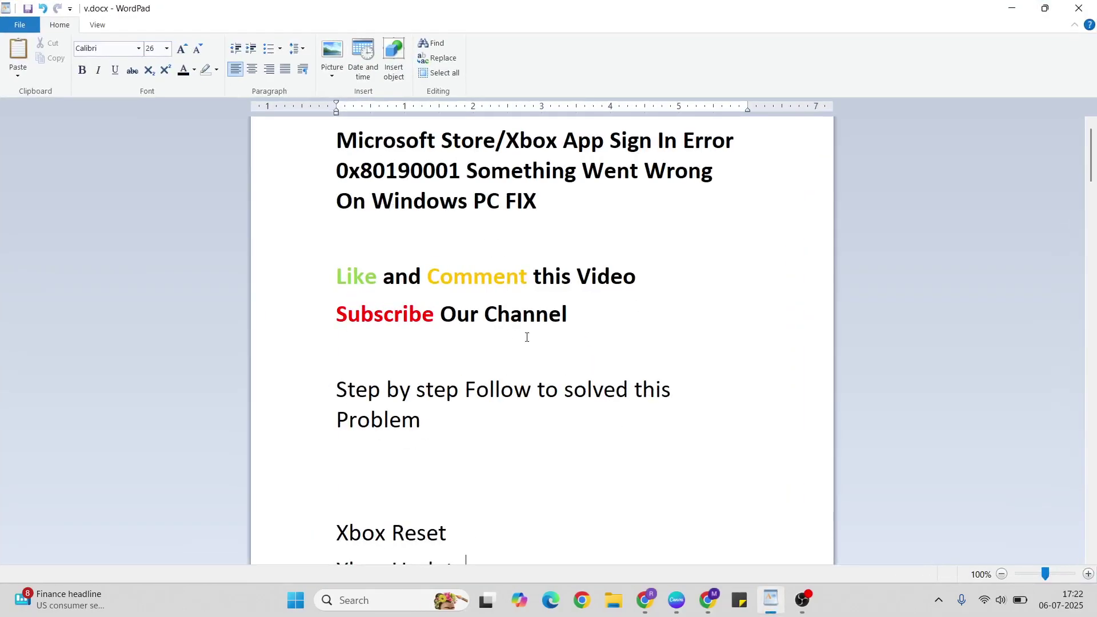
{"action": "left_click", "coordinate": [296, 600]}
{"action": "left_click", "coordinate": [732, 549]}
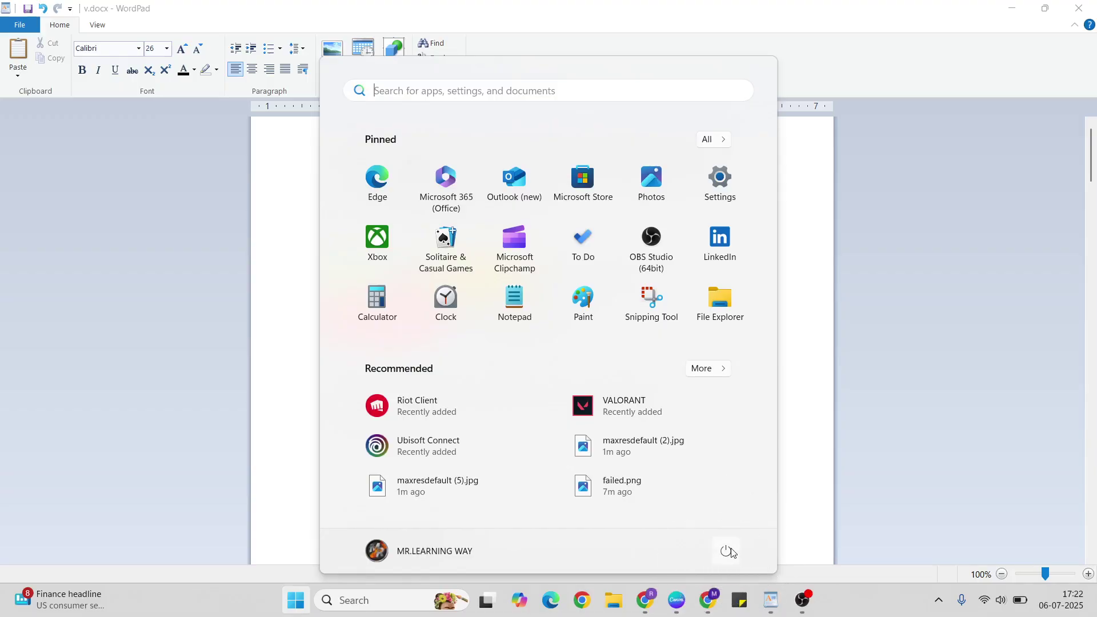
{"action": "left_click", "coordinate": [868, 421]}
{"action": "left_click", "coordinate": [860, 288]}
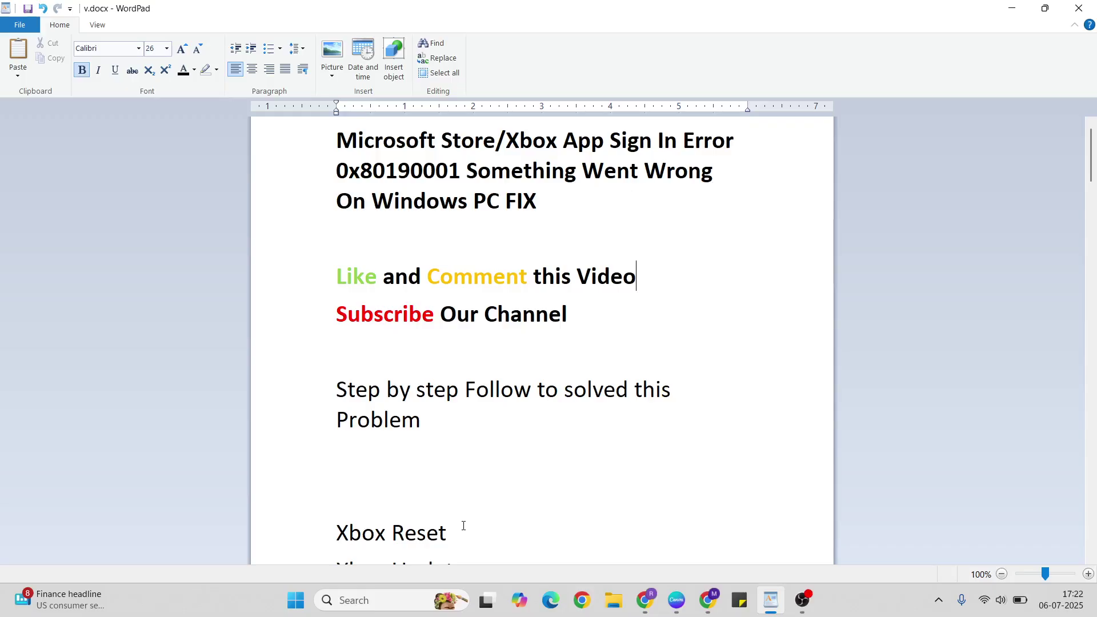
- From the desktop, search 'settings' and launch the Settings app
{"action": "key", "text": "super+d"}
{"action": "left_click", "coordinate": [374, 600]}
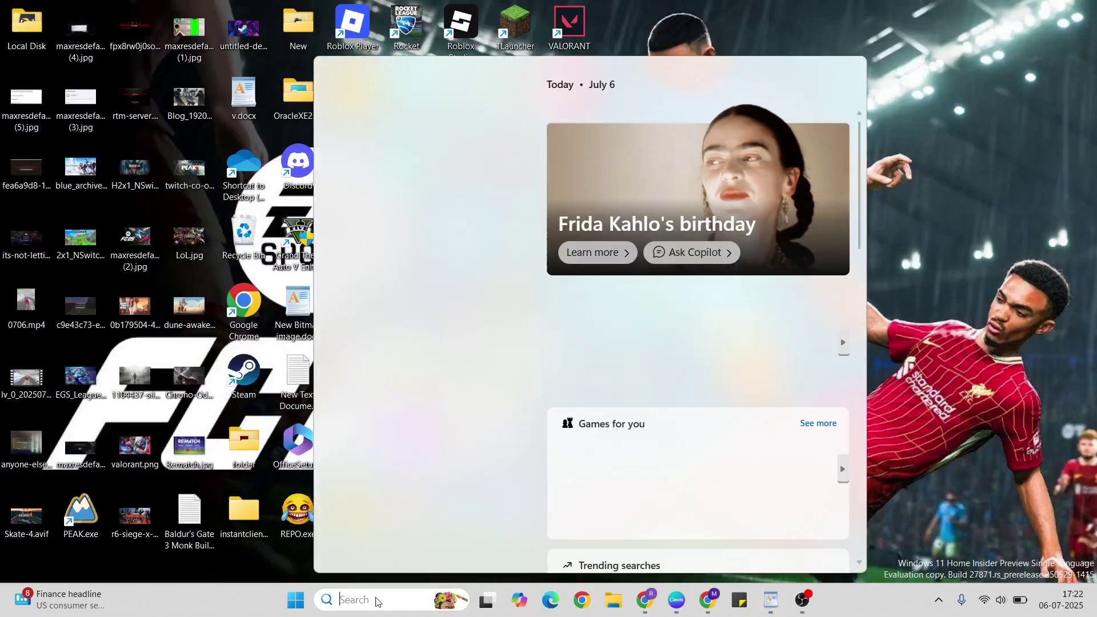
{"action": "type", "text": "settings"}
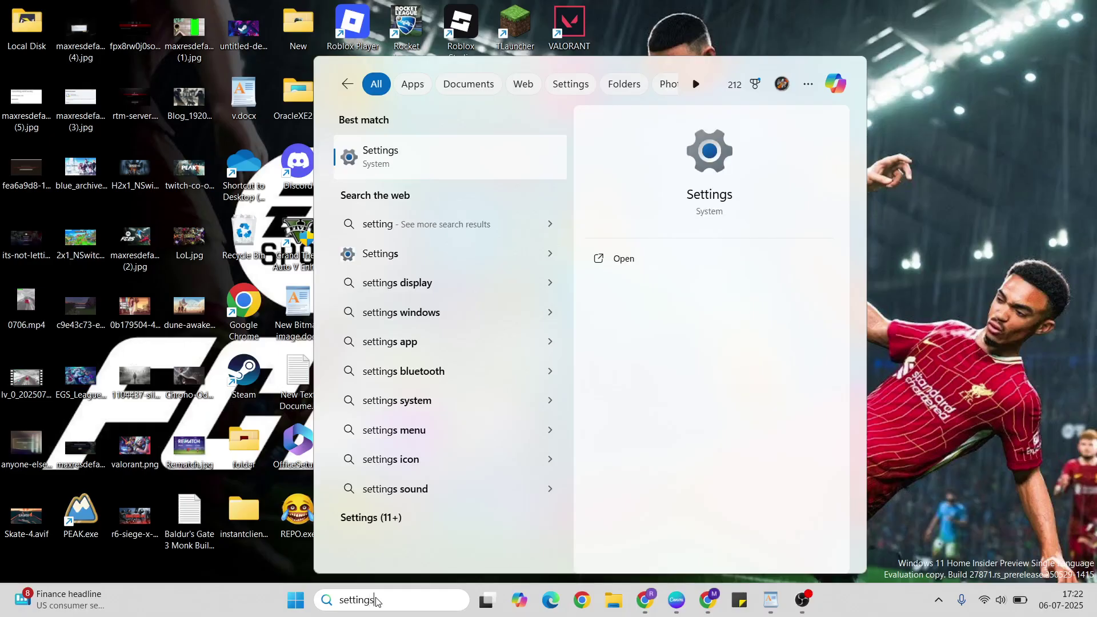
{"action": "left_click", "coordinate": [428, 163]}
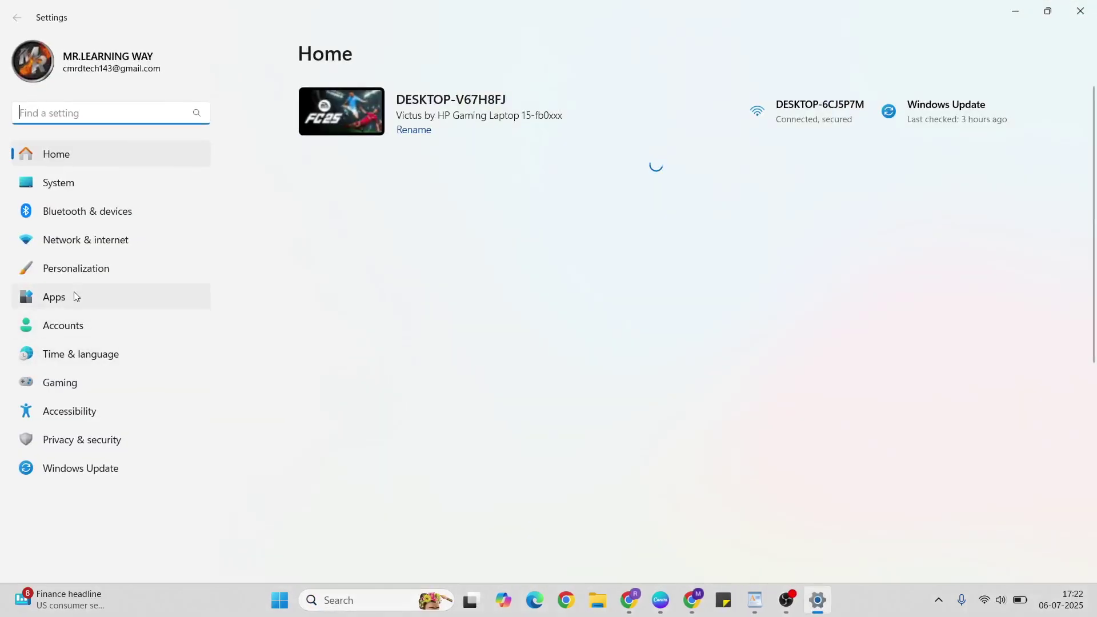
- Go to Apps > Installed apps and filter the list by 'xbox'
{"action": "left_click", "coordinate": [75, 295]}
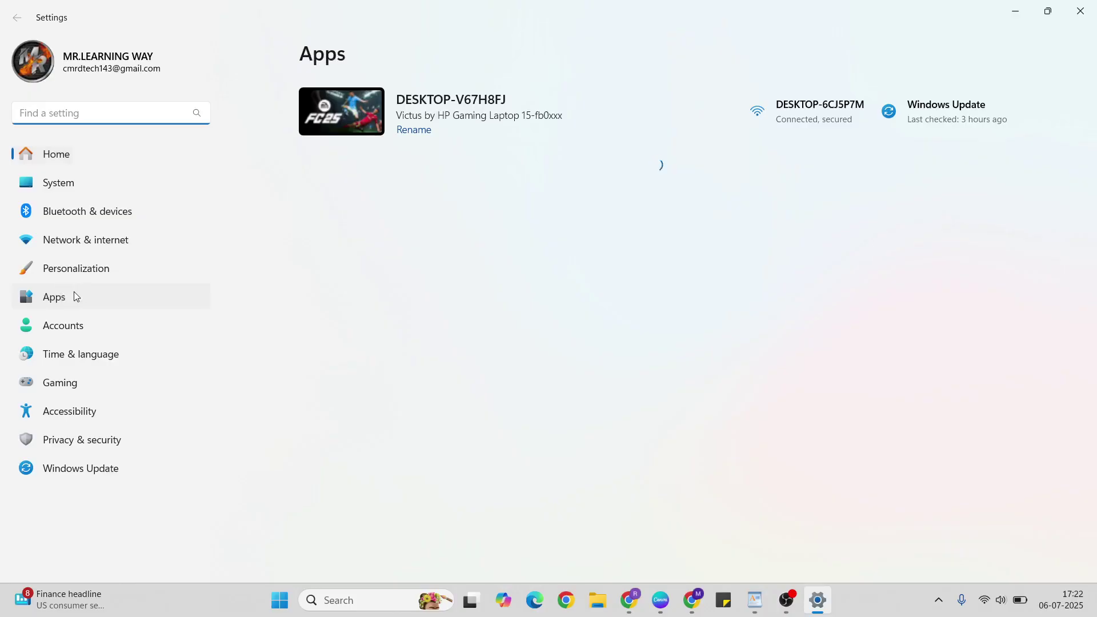
{"action": "left_click", "coordinate": [506, 126]}
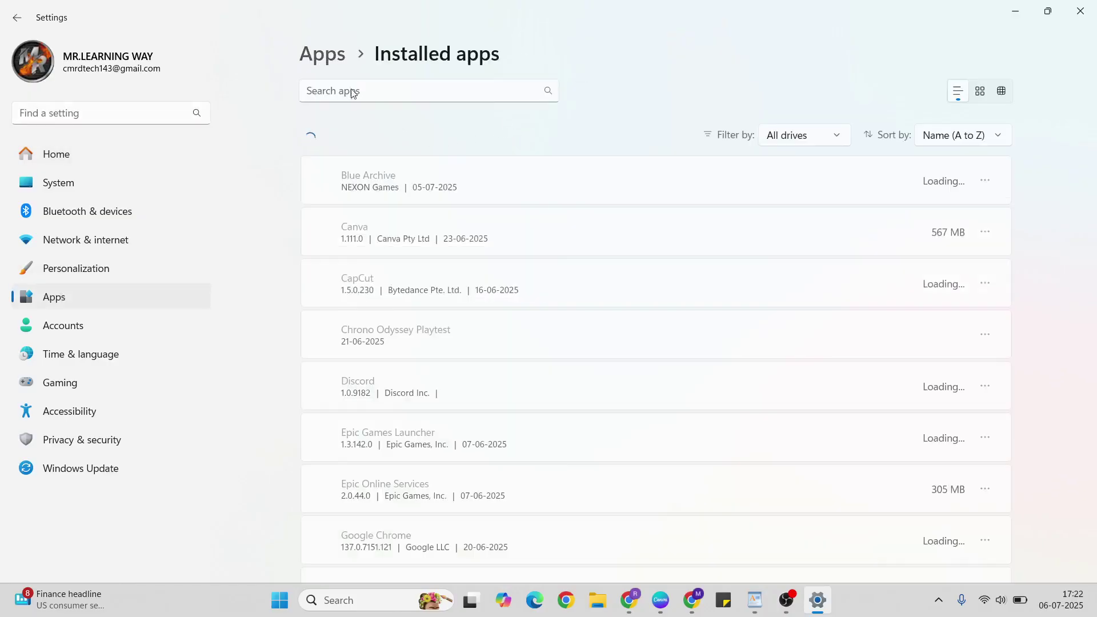
{"action": "left_click", "coordinate": [380, 87]}
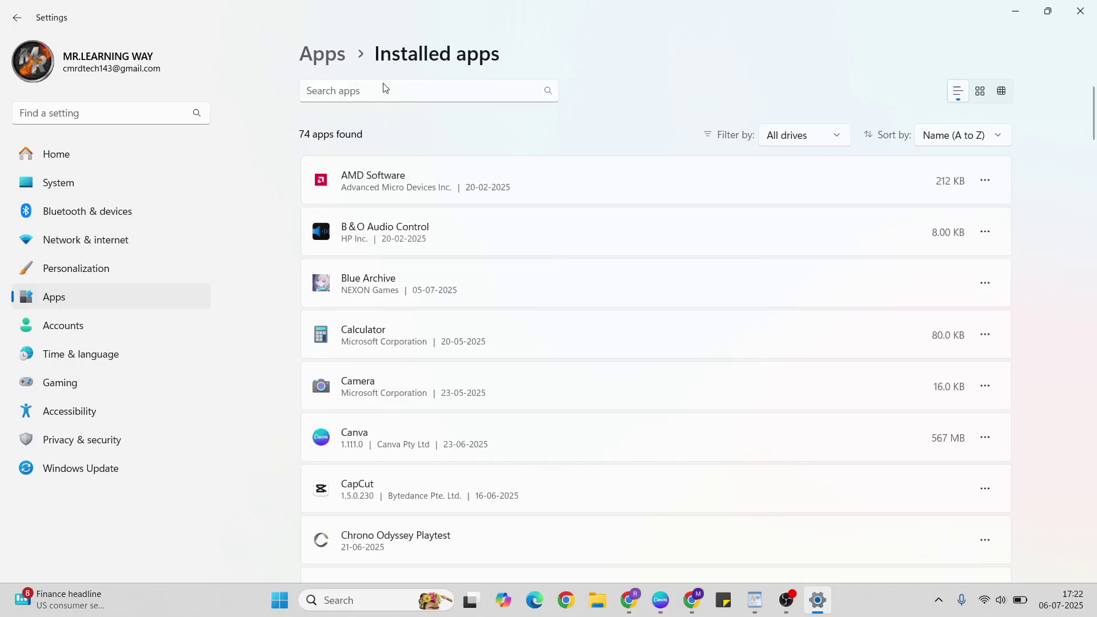
{"action": "left_click", "coordinate": [376, 93]}
{"action": "type", "text": "xbox"}
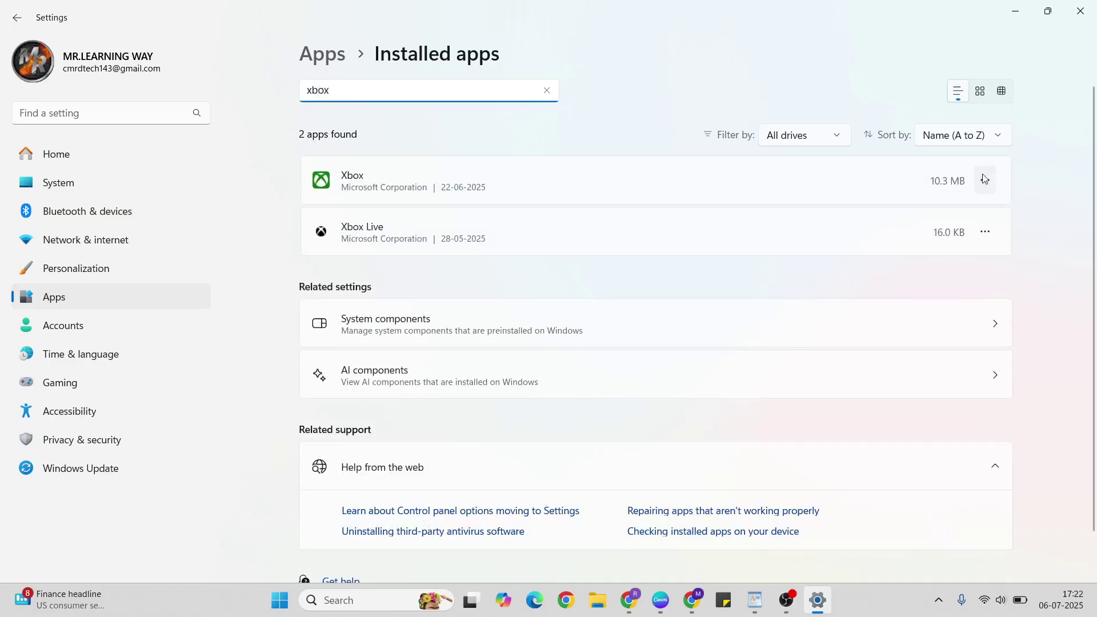
- Repair the Xbox app from its Advanced options page
{"action": "left_click", "coordinate": [985, 180]}
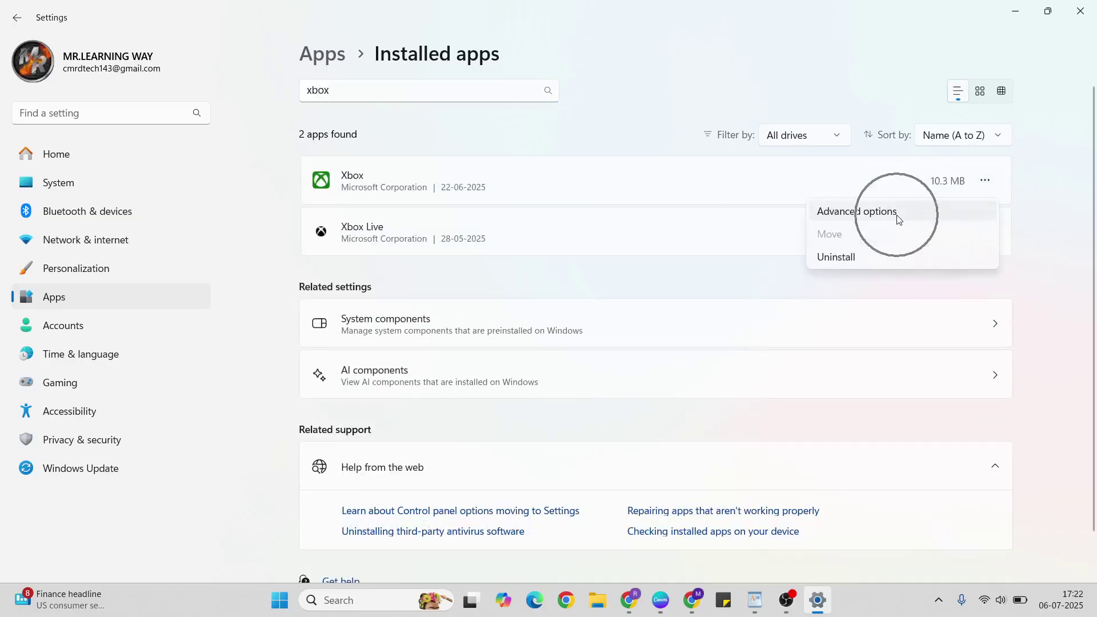
{"action": "left_click", "coordinate": [897, 217]}
{"action": "scroll", "coordinate": [521, 453], "scroll_direction": "down", "scroll_amount": 1}
{"action": "scroll", "coordinate": [521, 453], "scroll_direction": "down", "scroll_amount": 10}
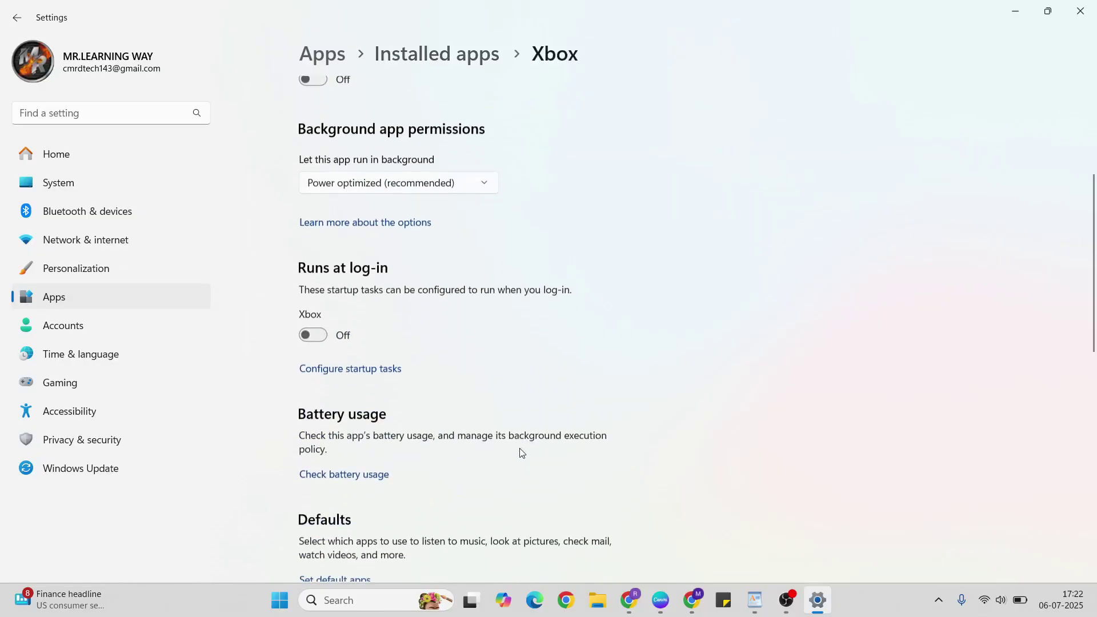
{"action": "scroll", "coordinate": [521, 453], "scroll_direction": "down", "scroll_amount": 1}
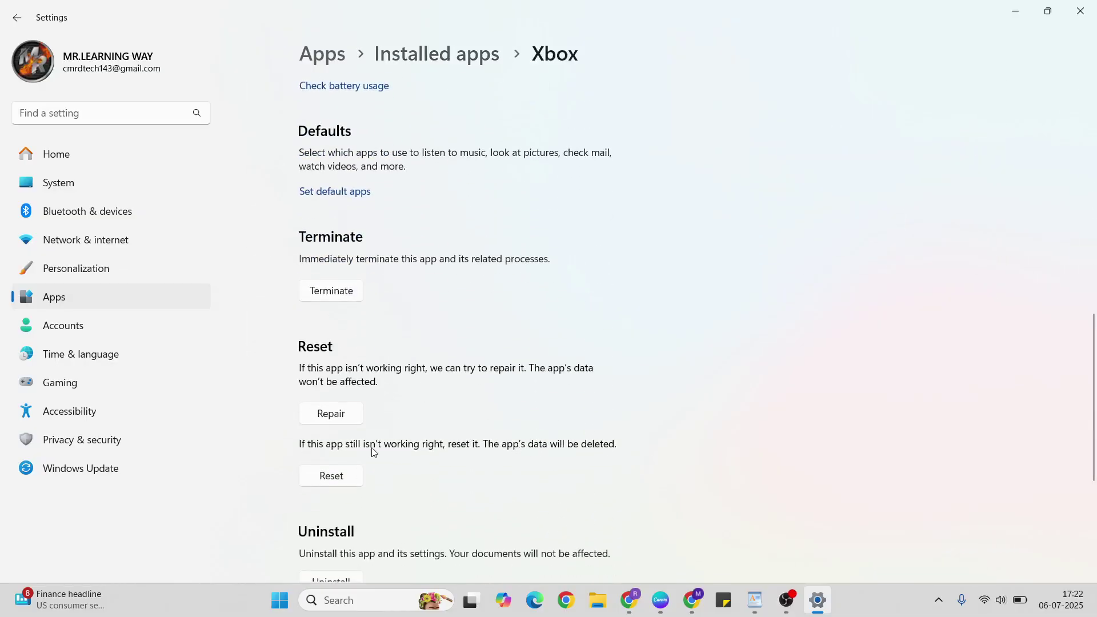
{"action": "left_click", "coordinate": [338, 419]}
- Reset the Xbox app, confirm deleting its data, and return to Installed apps
{"action": "left_click", "coordinate": [332, 478]}
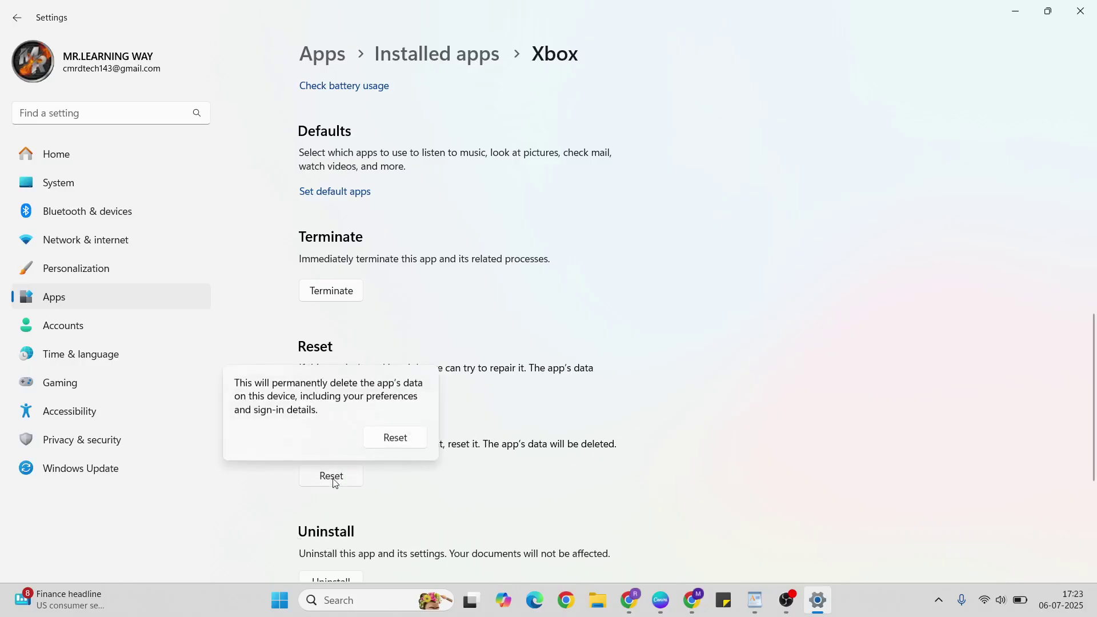
{"action": "left_click", "coordinate": [408, 443]}
{"action": "left_click", "coordinate": [449, 58]}
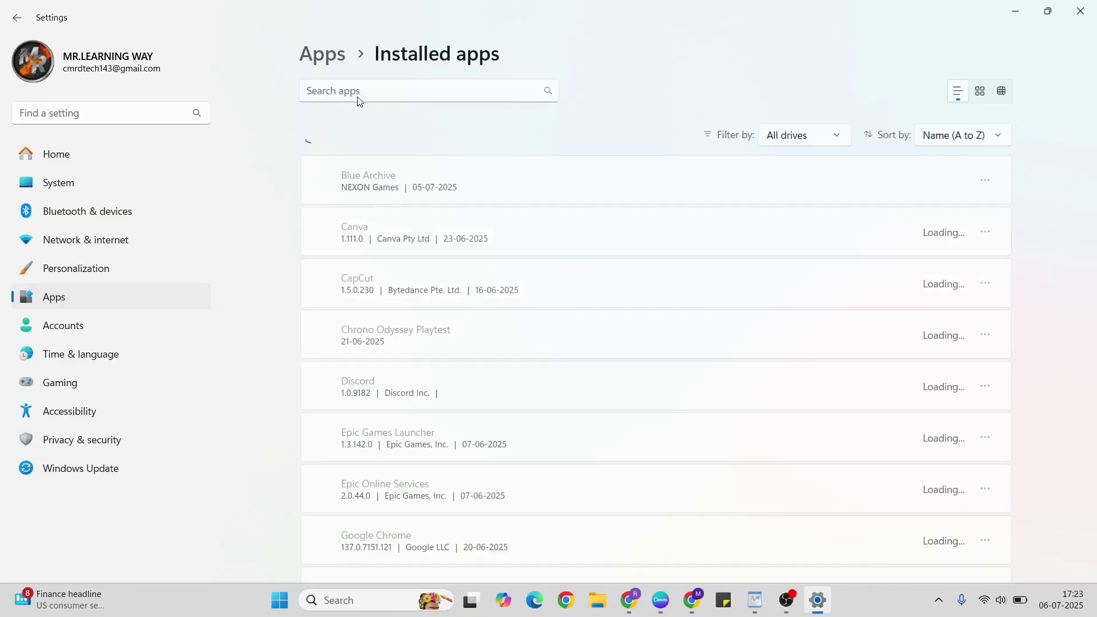
- Repair Microsoft Store from System components' Advanced options, then close Settings
{"action": "scroll", "coordinate": [470, 334], "scroll_direction": "down", "scroll_amount": 20}
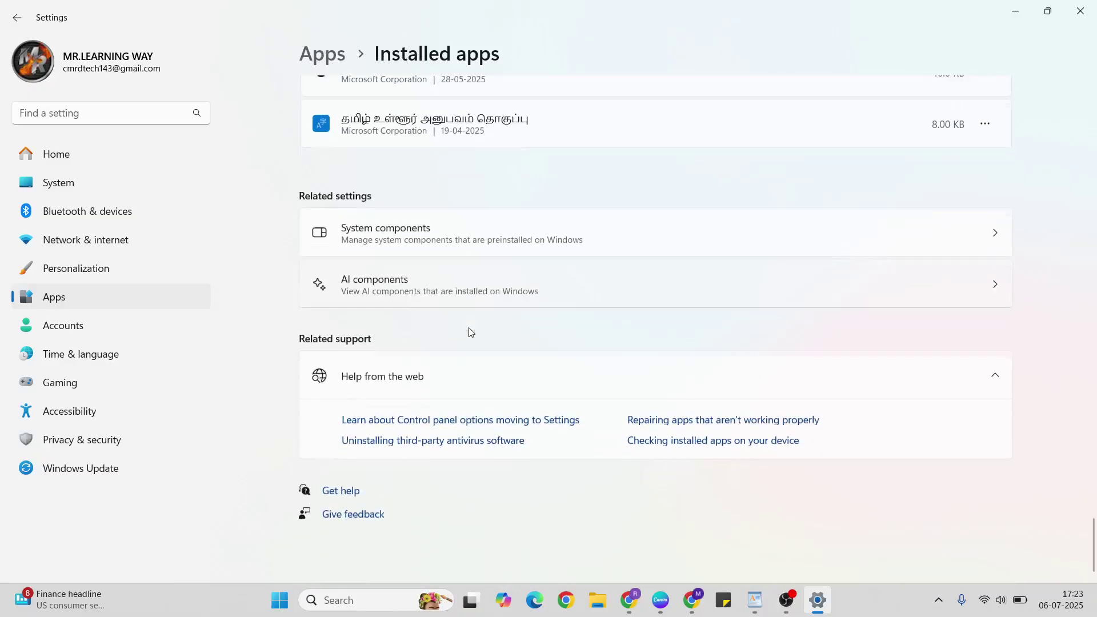
{"action": "left_click", "coordinate": [460, 284]}
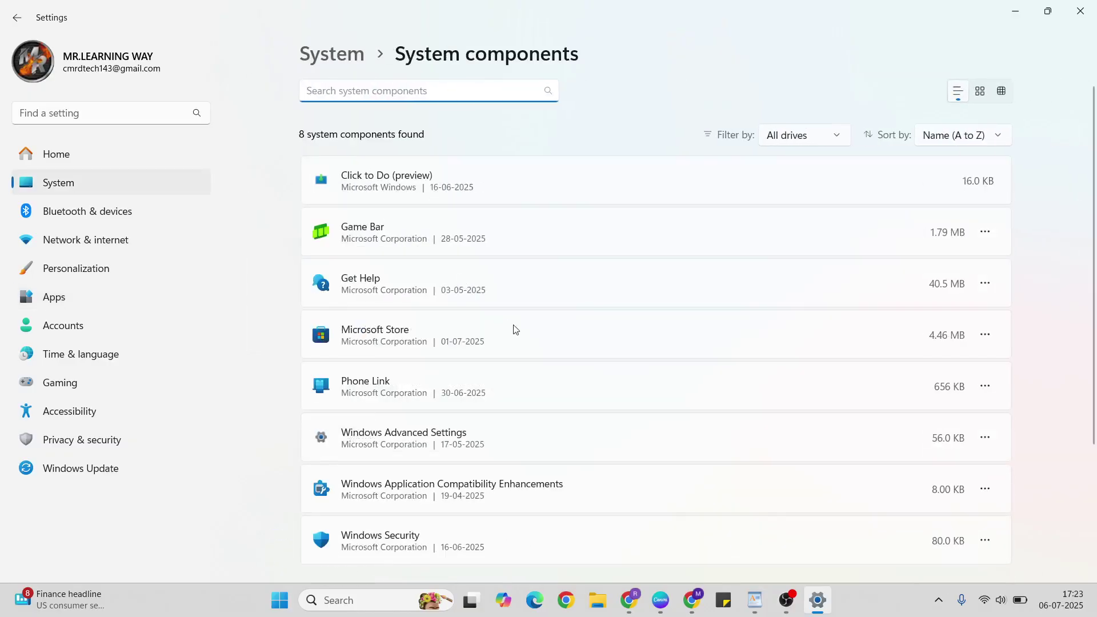
{"action": "left_click", "coordinate": [985, 336]}
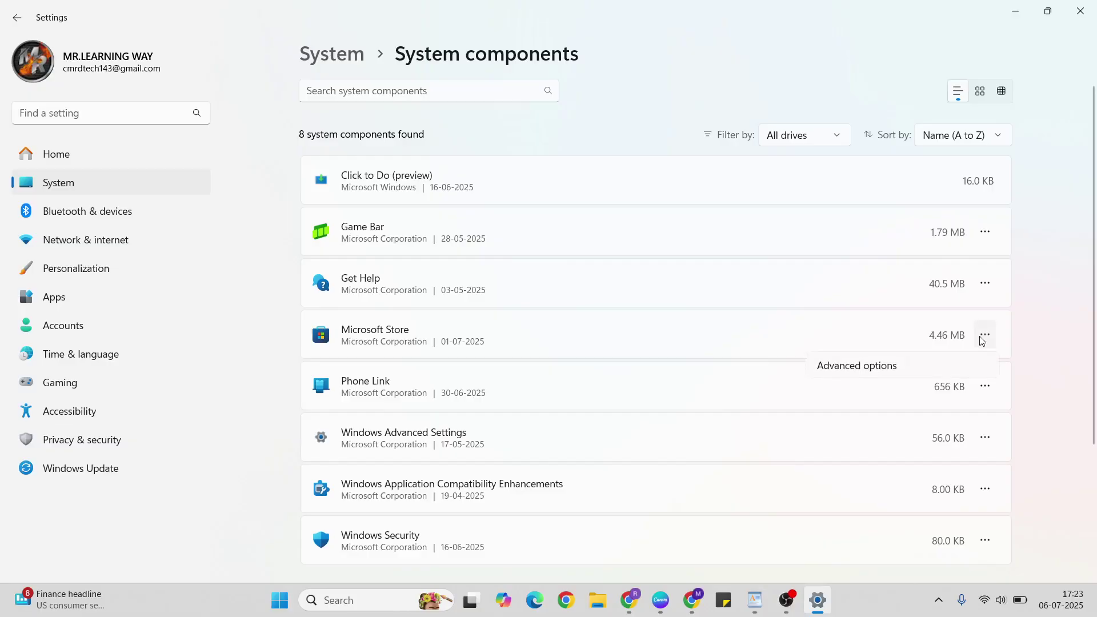
{"action": "left_click", "coordinate": [879, 366]}
{"action": "scroll", "coordinate": [530, 387], "scroll_direction": "down", "scroll_amount": 7}
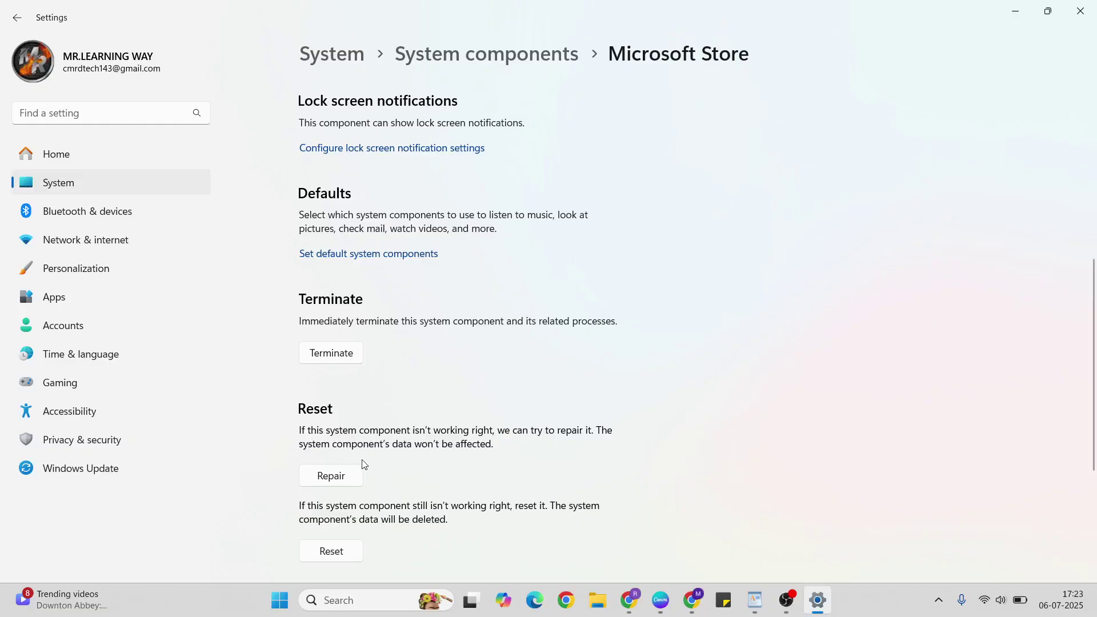
{"action": "left_click", "coordinate": [324, 482]}
{"action": "left_click", "coordinate": [339, 478]}
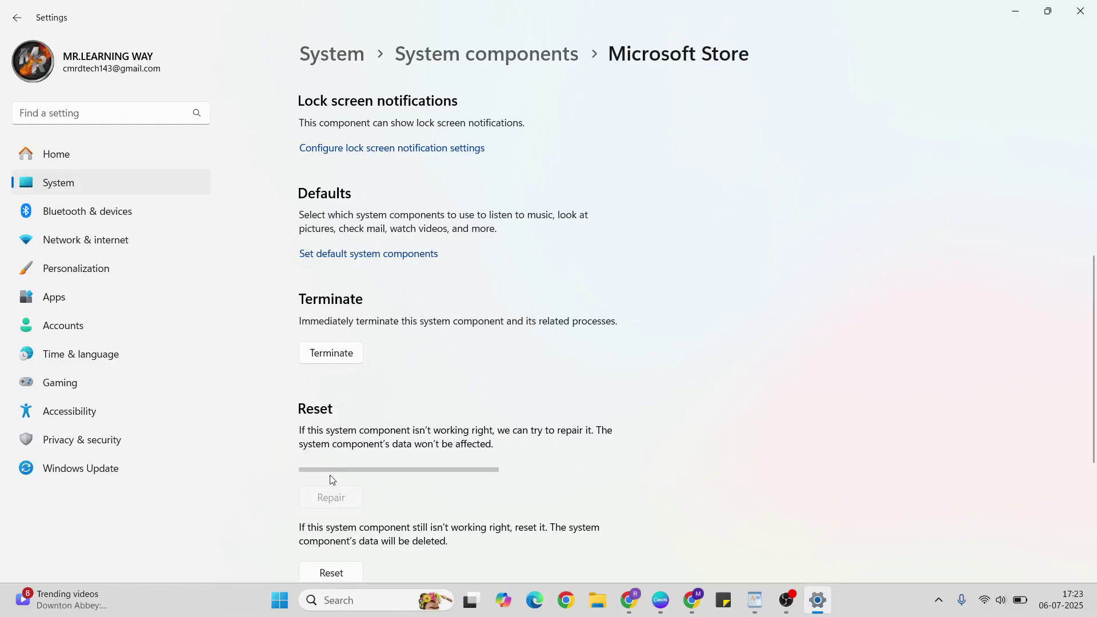
{"action": "left_click", "coordinate": [1080, 11]}
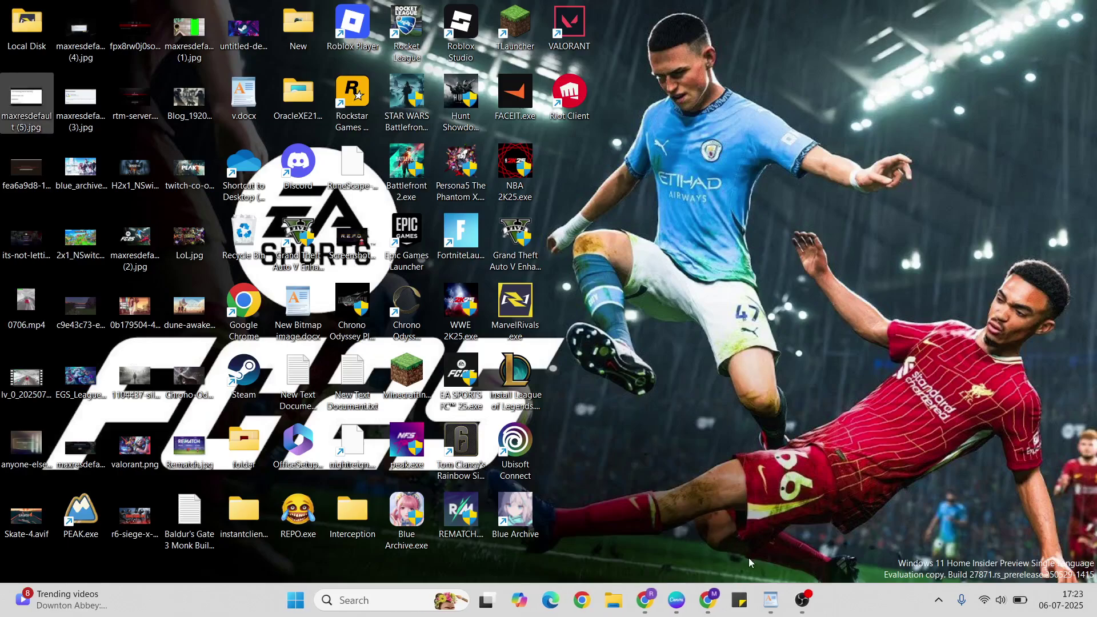
- Review the Xbox Reset and Xbox Update steps in the WordPad notes, then show desktop and open Start
{"action": "left_click", "coordinate": [771, 600]}
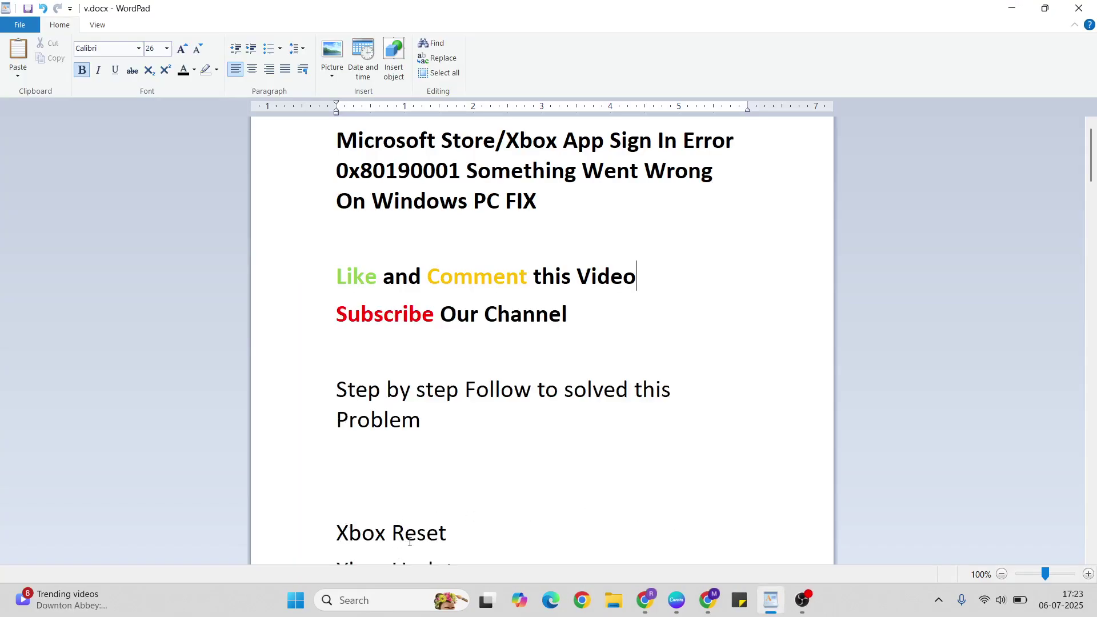
{"action": "left_click", "coordinate": [409, 542]}
{"action": "scroll", "coordinate": [410, 542], "scroll_direction": "down", "scroll_amount": 1}
{"action": "left_click", "coordinate": [410, 541]}
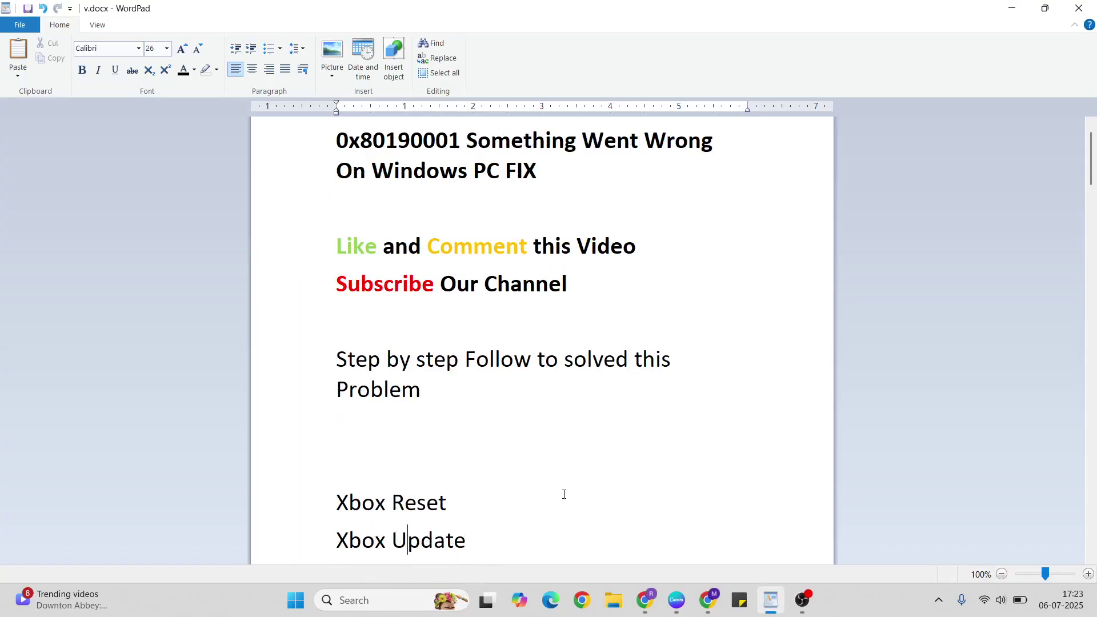
{"action": "key", "text": "super+d"}
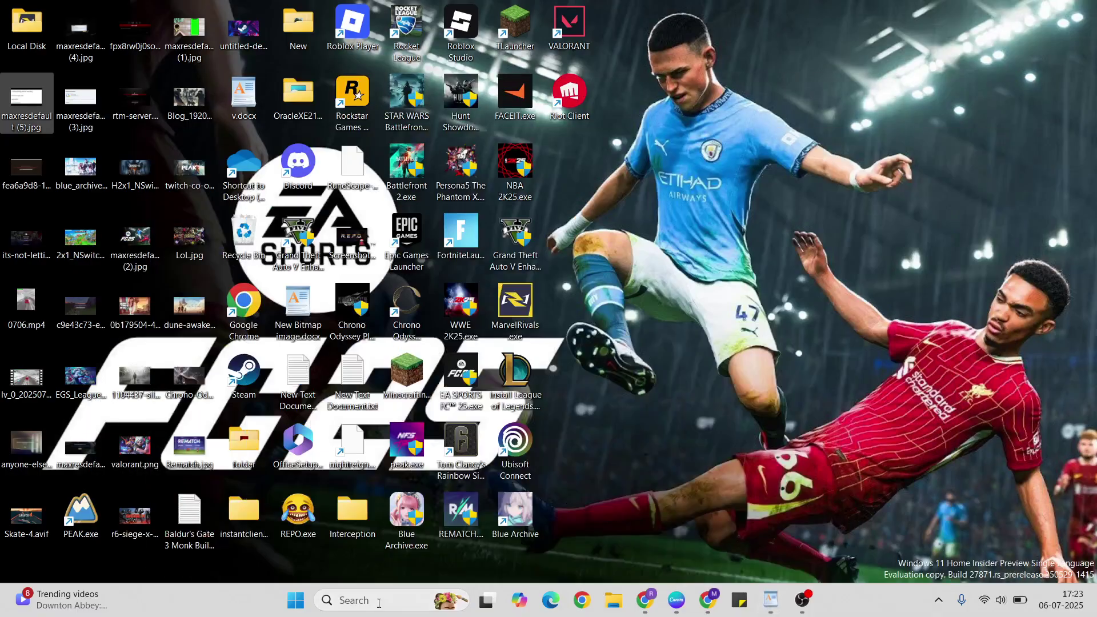
{"action": "left_click", "coordinate": [295, 600]}
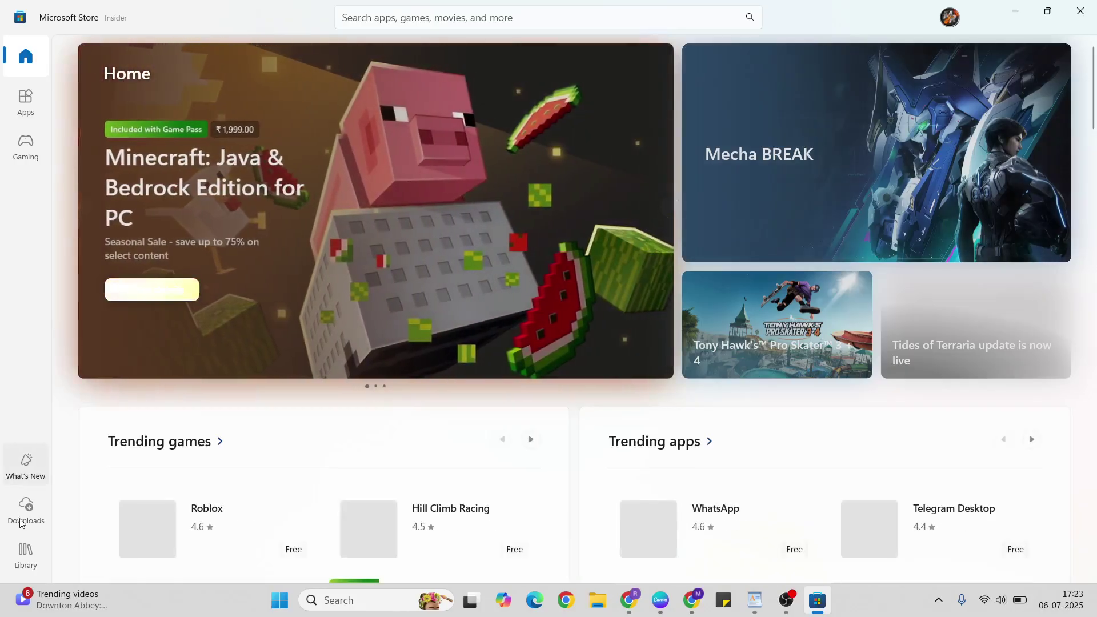
- Search the Microsoft Store Library for 'xbo' to confirm Xbox needs no update, then return Home
{"action": "left_click", "coordinate": [25, 553]}
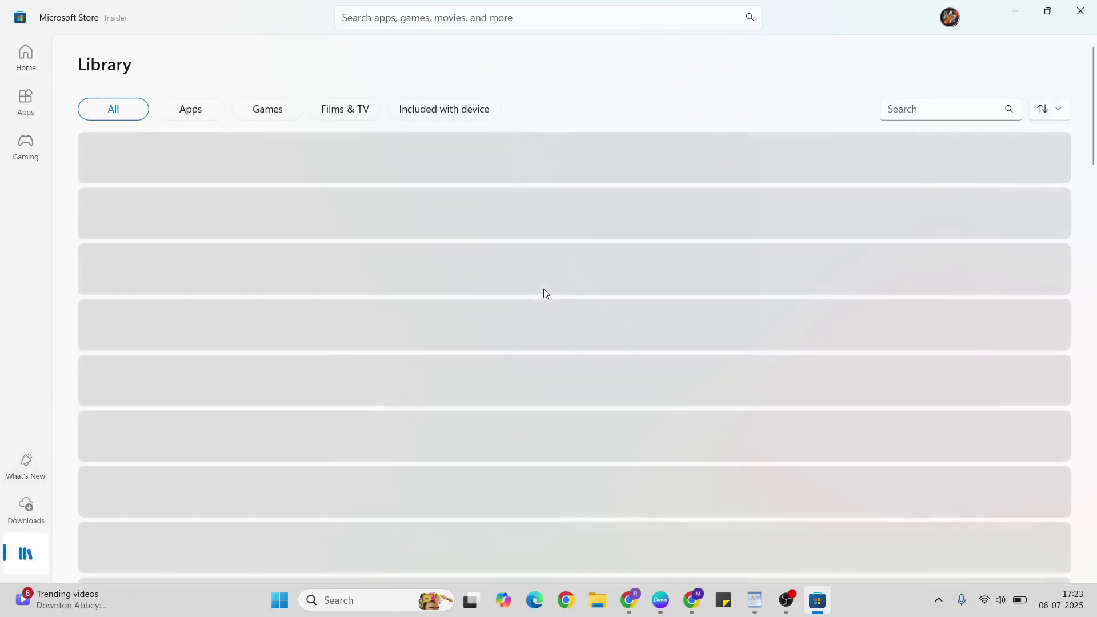
{"action": "left_click", "coordinate": [911, 115]}
{"action": "type", "text": "xbox"}
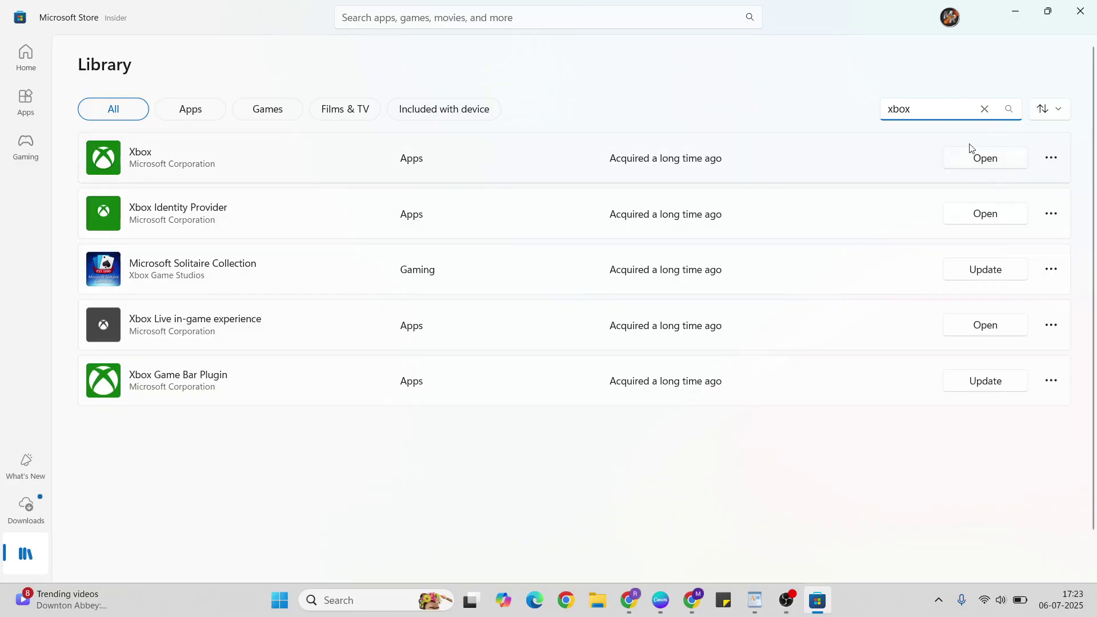
{"action": "left_click", "coordinate": [987, 163]}
{"action": "left_click", "coordinate": [985, 111]}
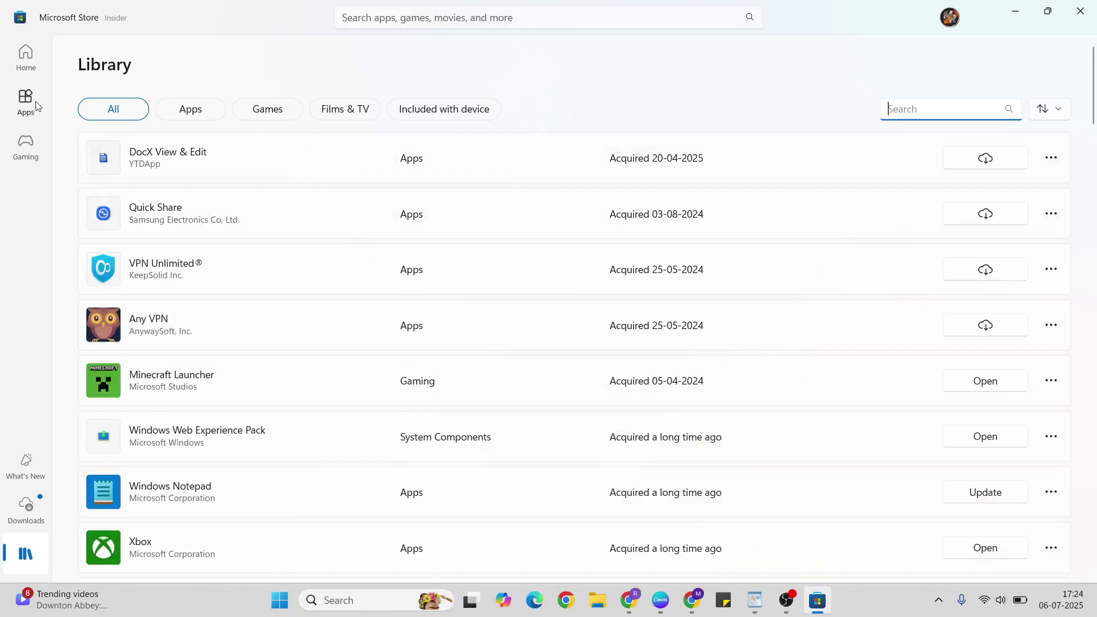
{"action": "left_click", "coordinate": [28, 47]}
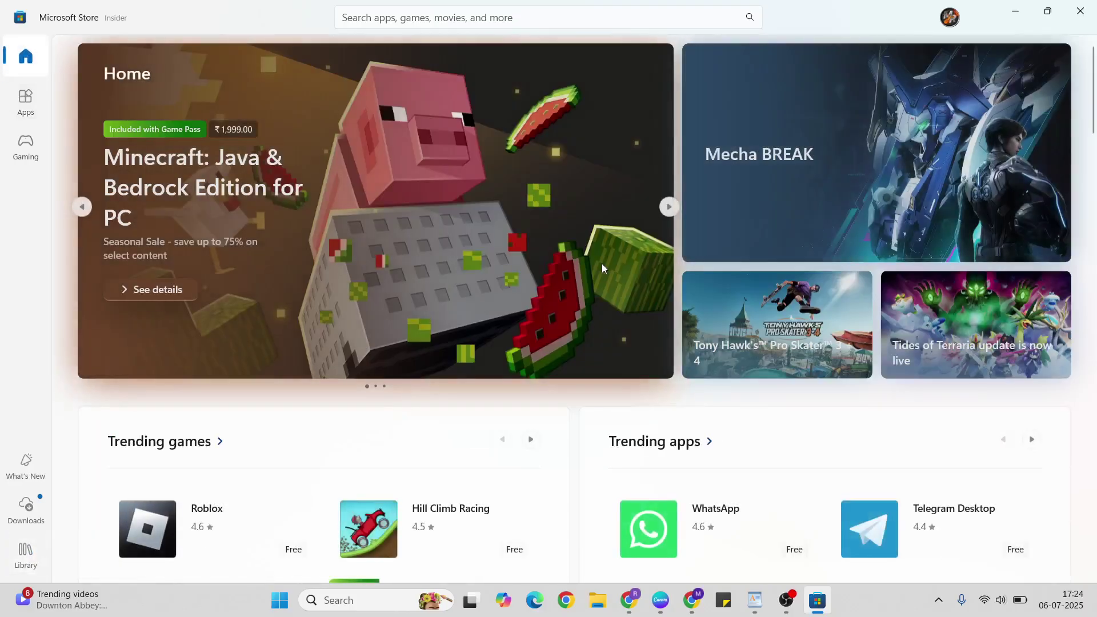
- Scroll the WordPad notes to the Check Microsoft Store Account step and show the desktop
{"action": "left_click", "coordinate": [745, 604]}
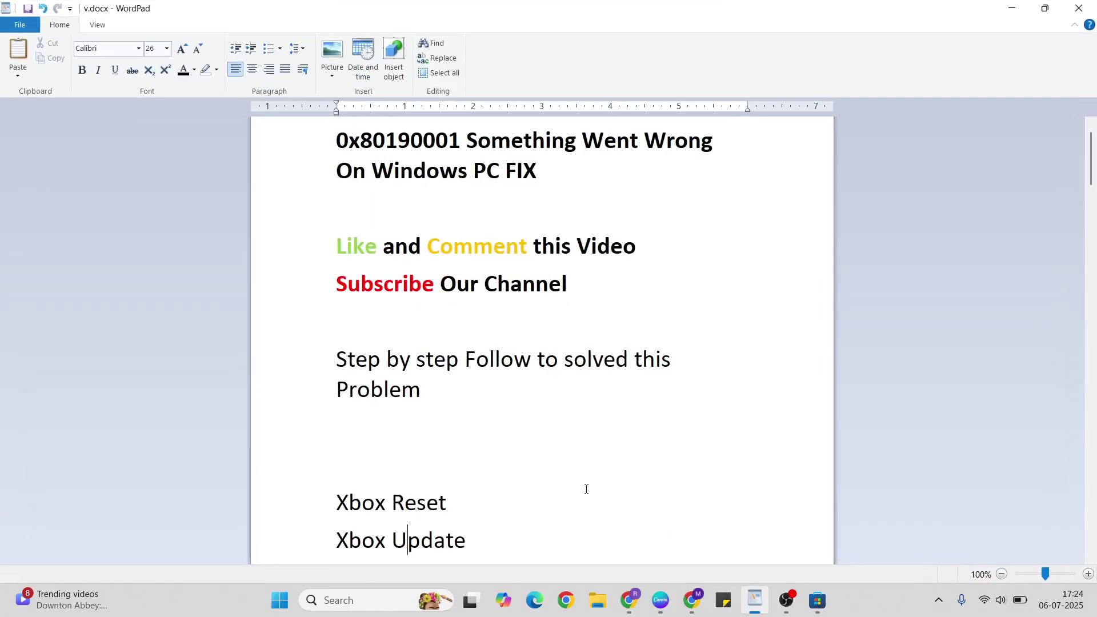
{"action": "scroll", "coordinate": [436, 523], "scroll_direction": "down", "scroll_amount": 1}
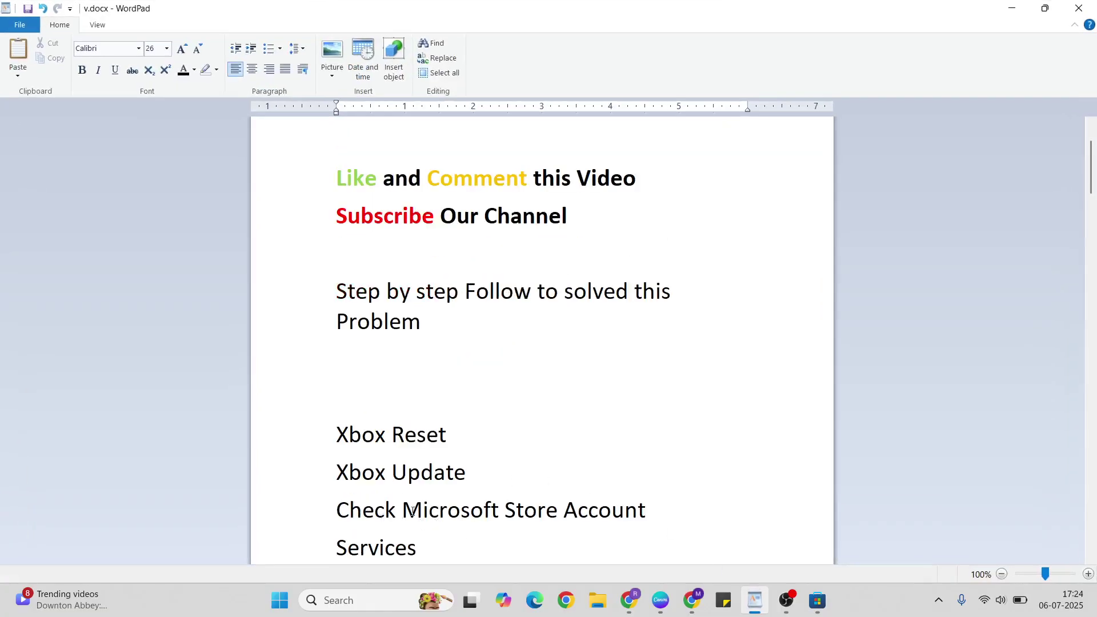
{"action": "left_click", "coordinate": [553, 497]}
{"action": "key", "text": "super+d"}
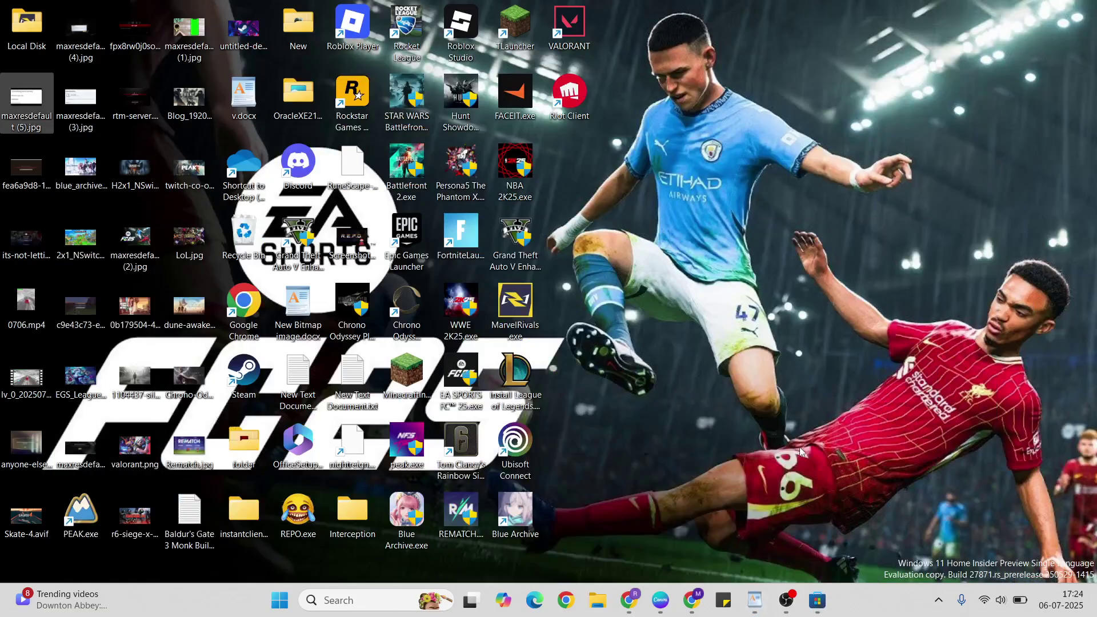
{"action": "left_click", "coordinate": [818, 600]}
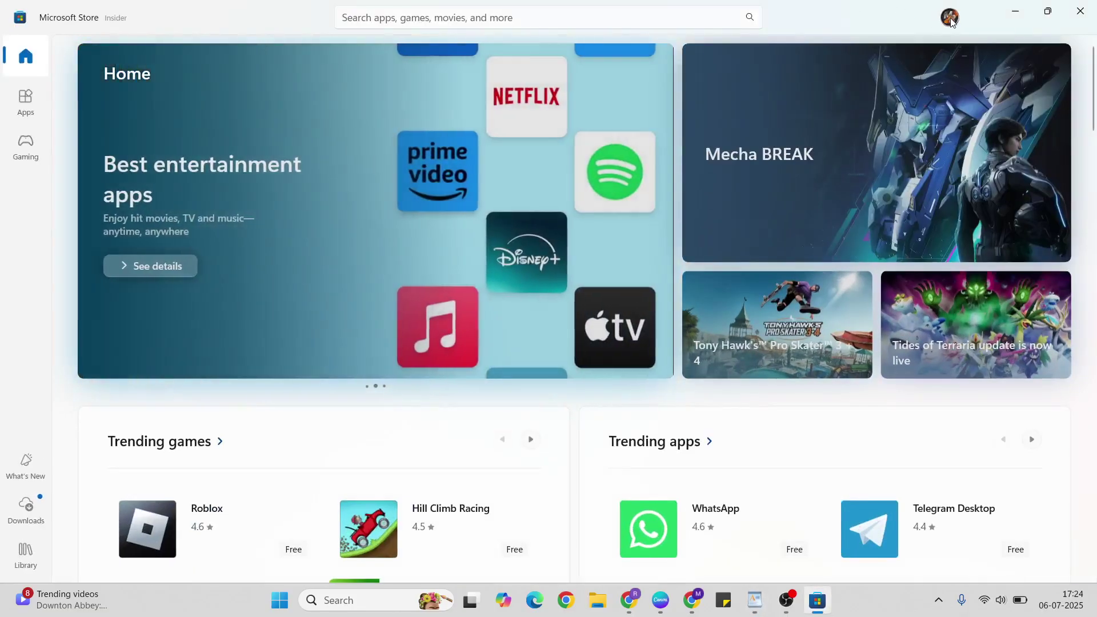
{"action": "left_click", "coordinate": [950, 18]}
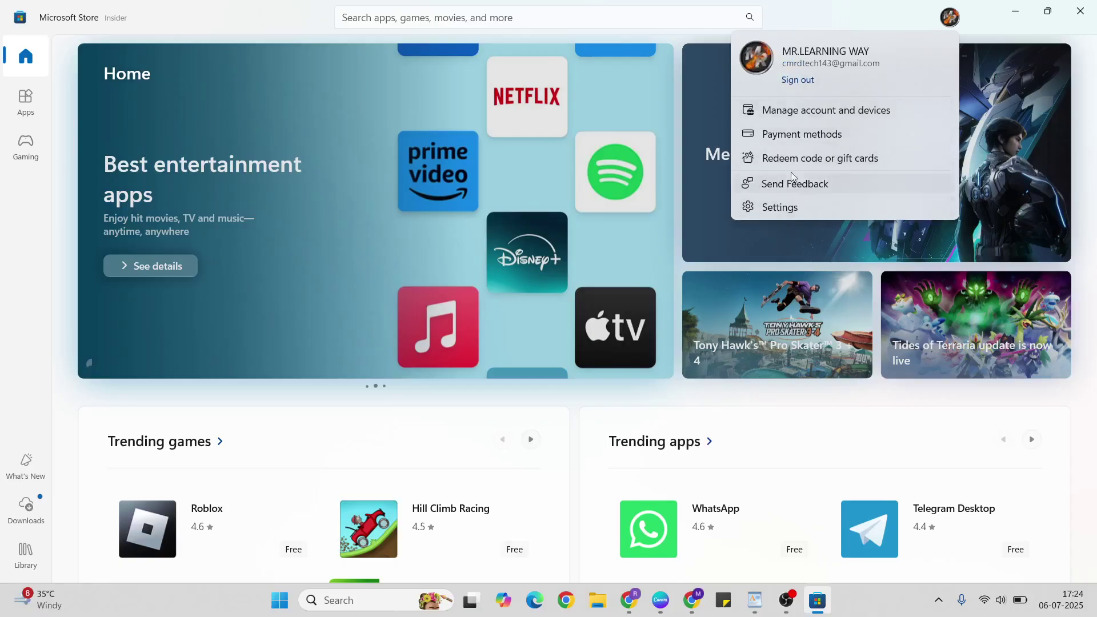
{"action": "left_click", "coordinate": [1080, 12]}
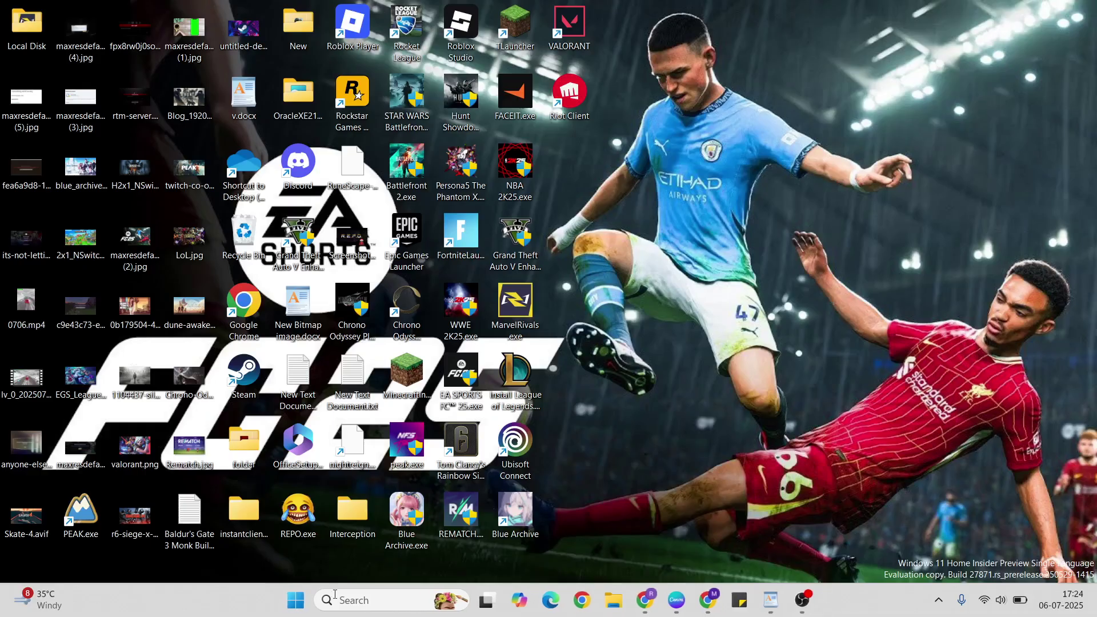
- Open the Start power options and dismiss the Start menu
{"action": "left_click", "coordinate": [296, 599]}
{"action": "left_click", "coordinate": [726, 552]}
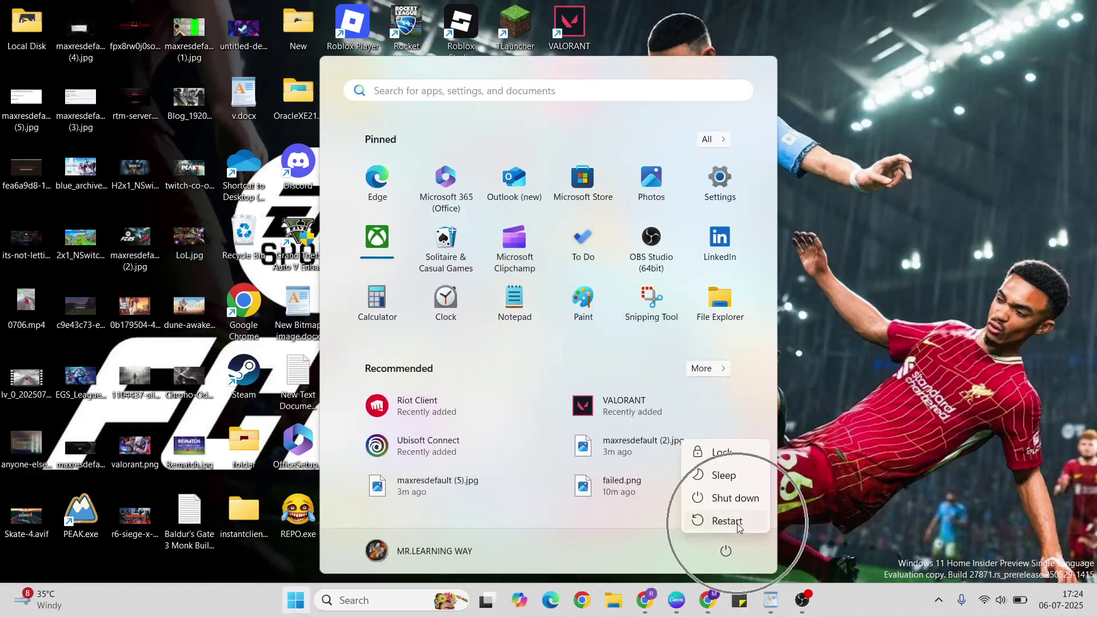
{"action": "left_click", "coordinate": [877, 374]}
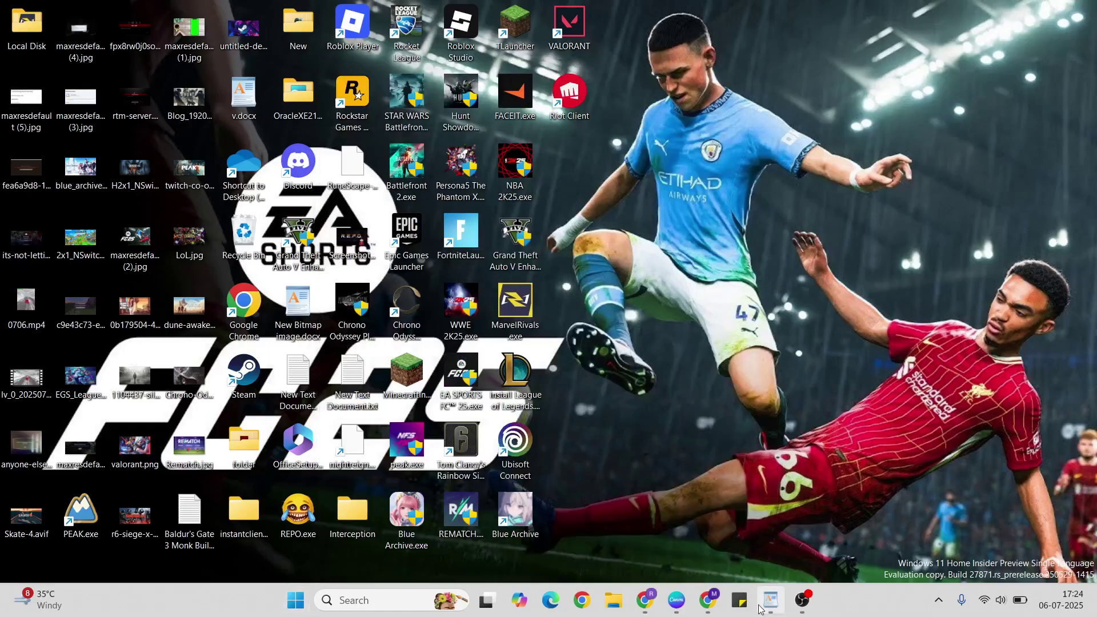
- Launch the Services console via a 'services' search and scroll down to the Xbox services
{"action": "left_click", "coordinate": [770, 600]}
{"action": "key", "text": "ctrl"}
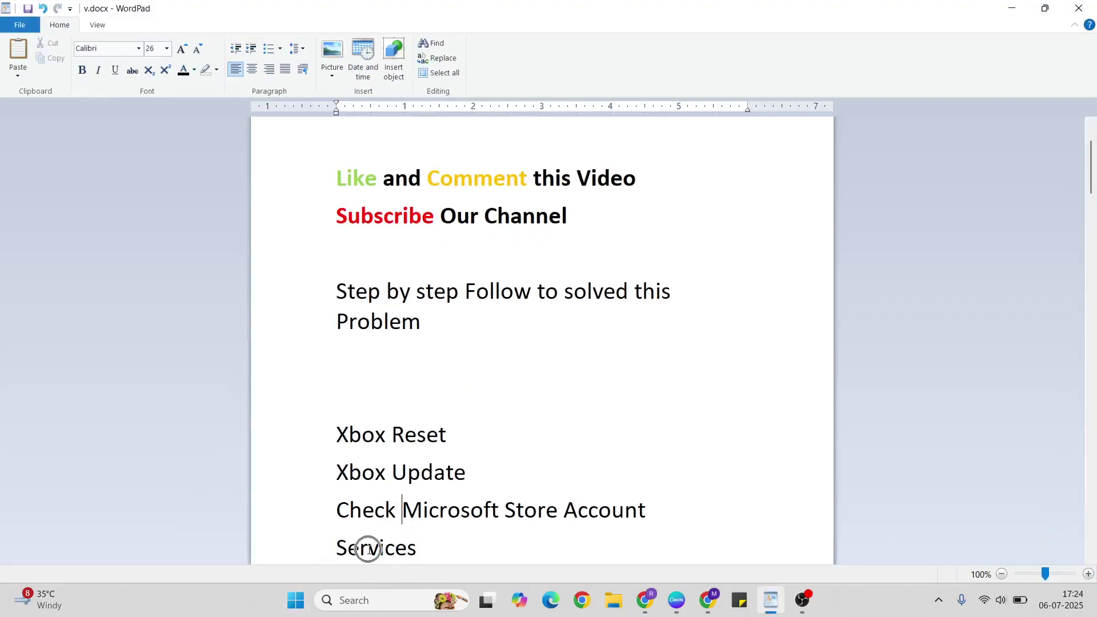
{"action": "key", "text": "ctrl"}
{"action": "left_click", "coordinate": [359, 600]}
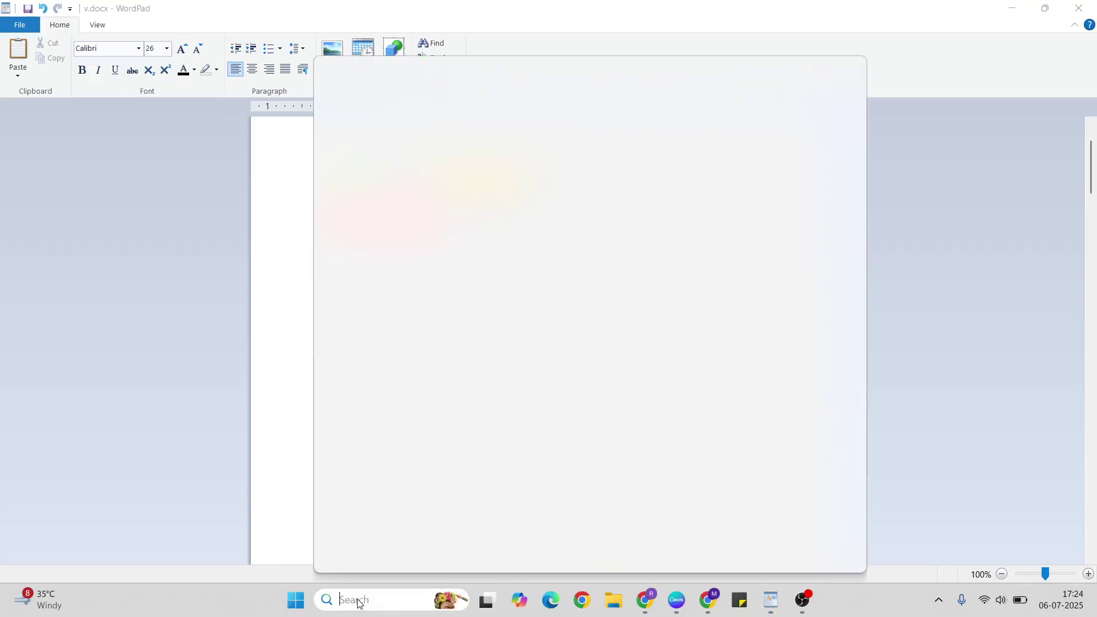
{"action": "type", "text": "services"}
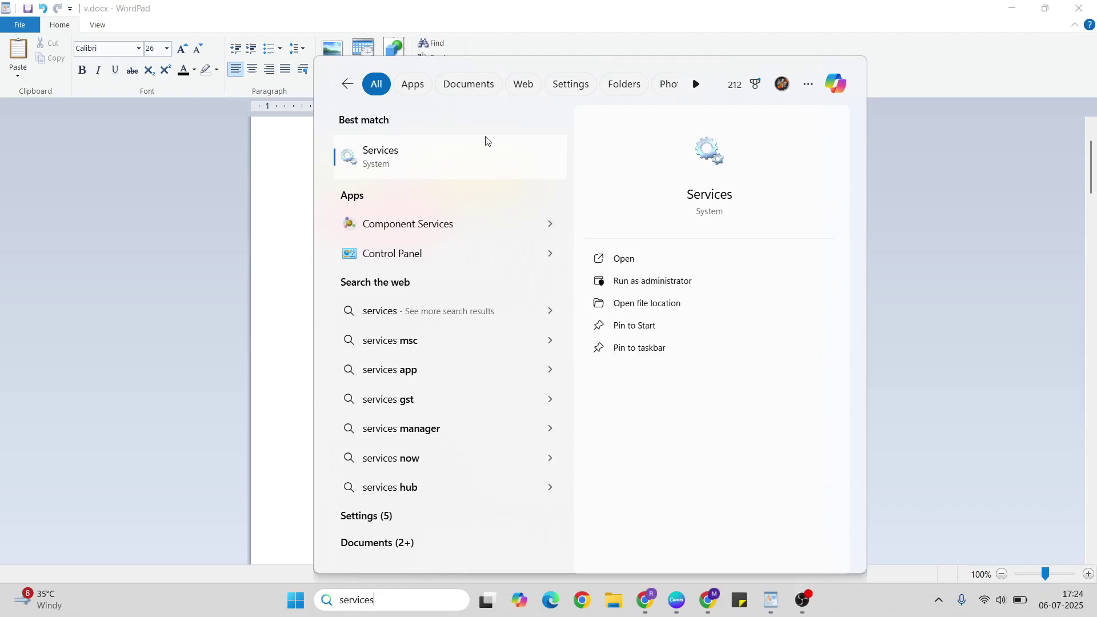
{"action": "key", "text": "ctrl"}
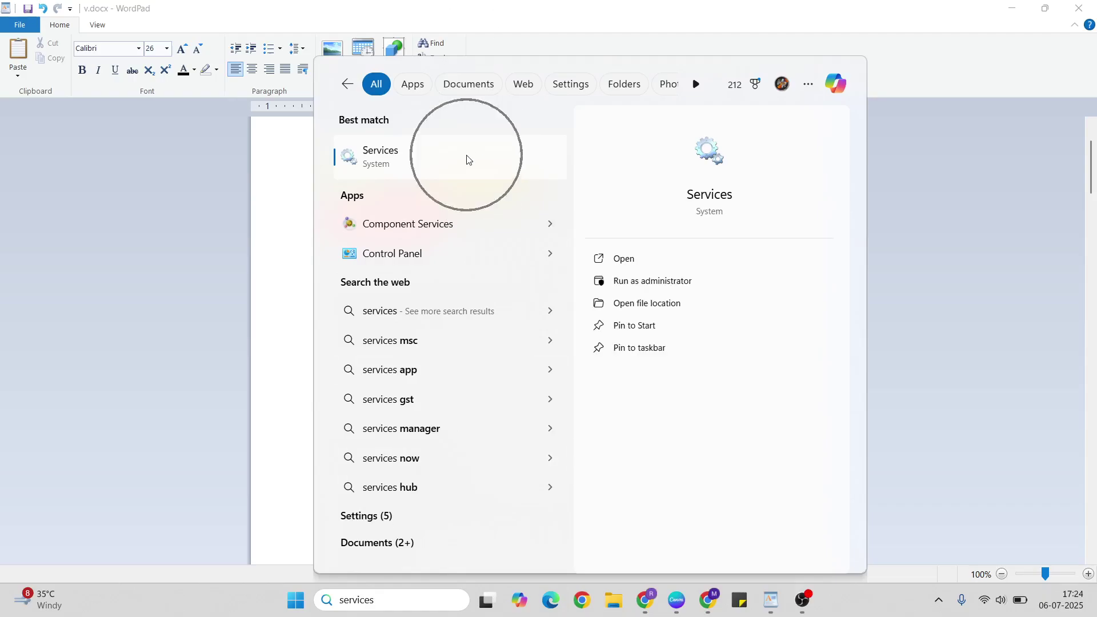
{"action": "left_click", "coordinate": [465, 158]}
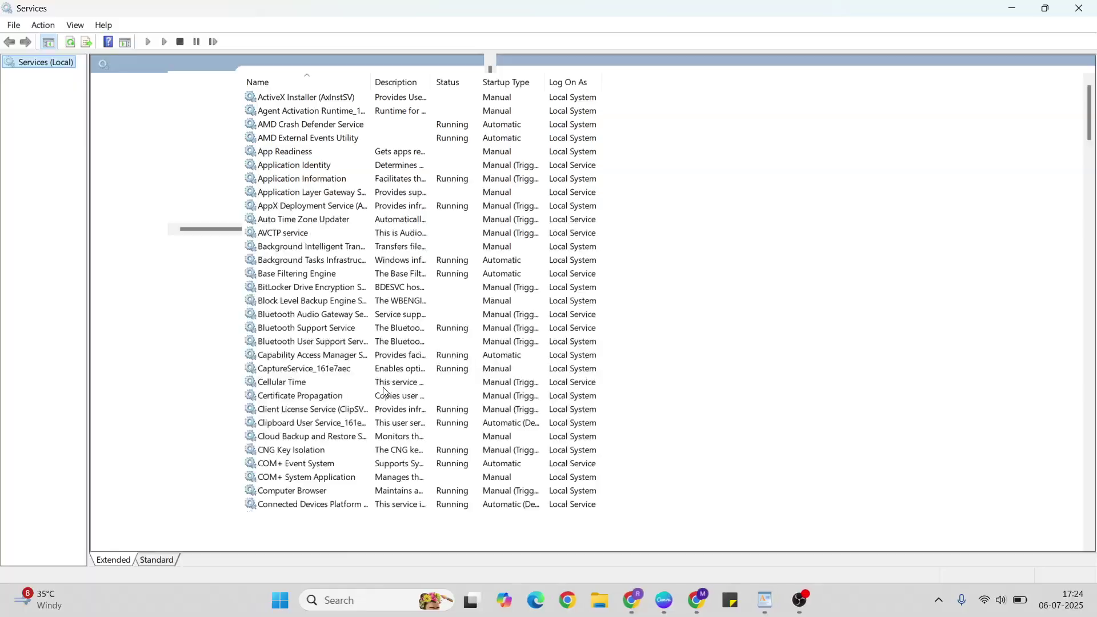
{"action": "scroll", "coordinate": [304, 449], "scroll_direction": "down", "scroll_amount": 20}
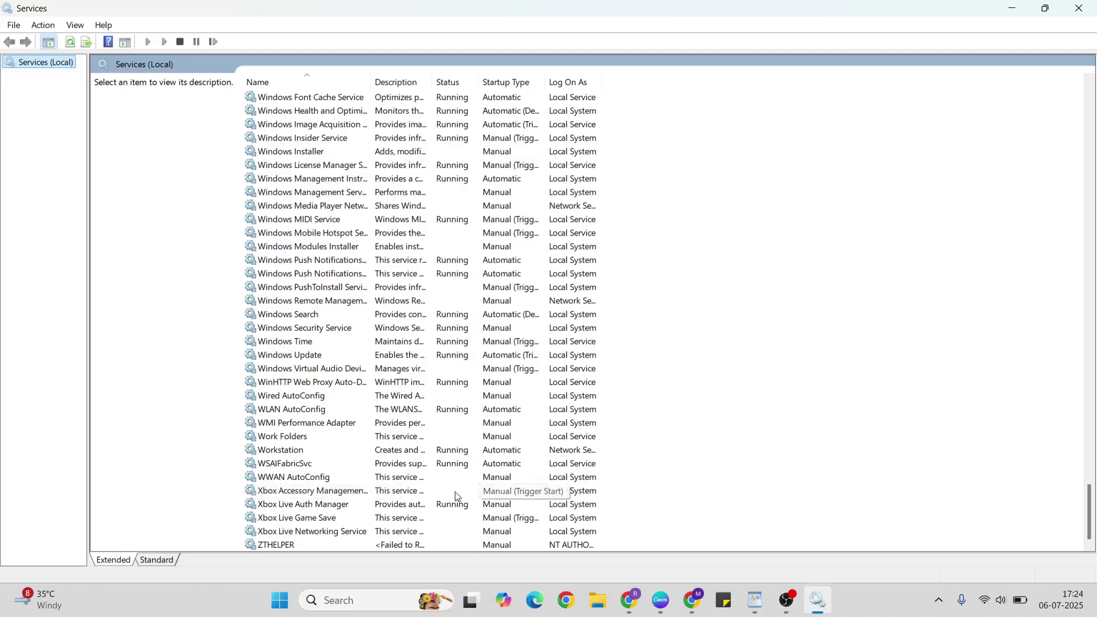
- Start Xbox Accessory Management Service from its Properties dialog
{"action": "key", "text": "ctrl"}
{"action": "left_click", "coordinate": [307, 536]}
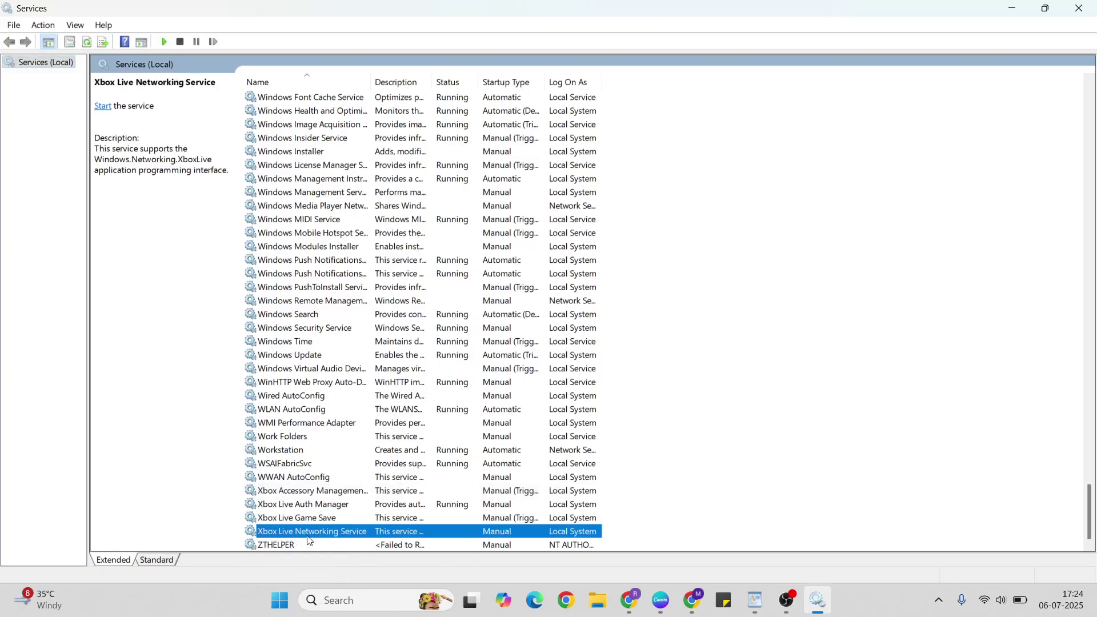
{"action": "right_click", "coordinate": [315, 492]}
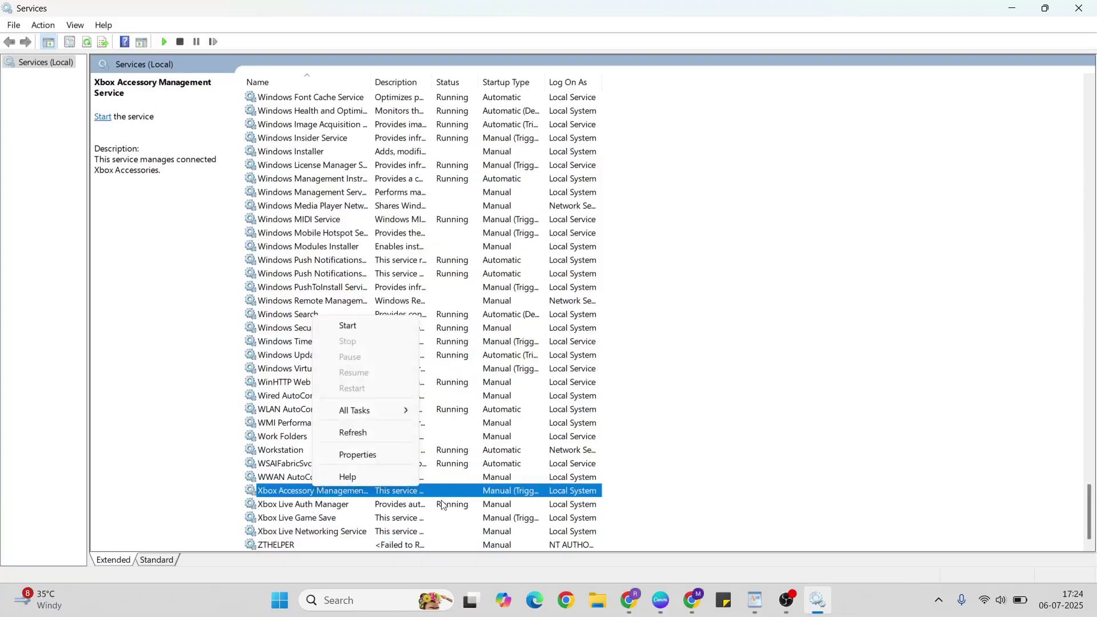
{"action": "left_click", "coordinate": [380, 461]}
{"action": "left_click", "coordinate": [448, 349]}
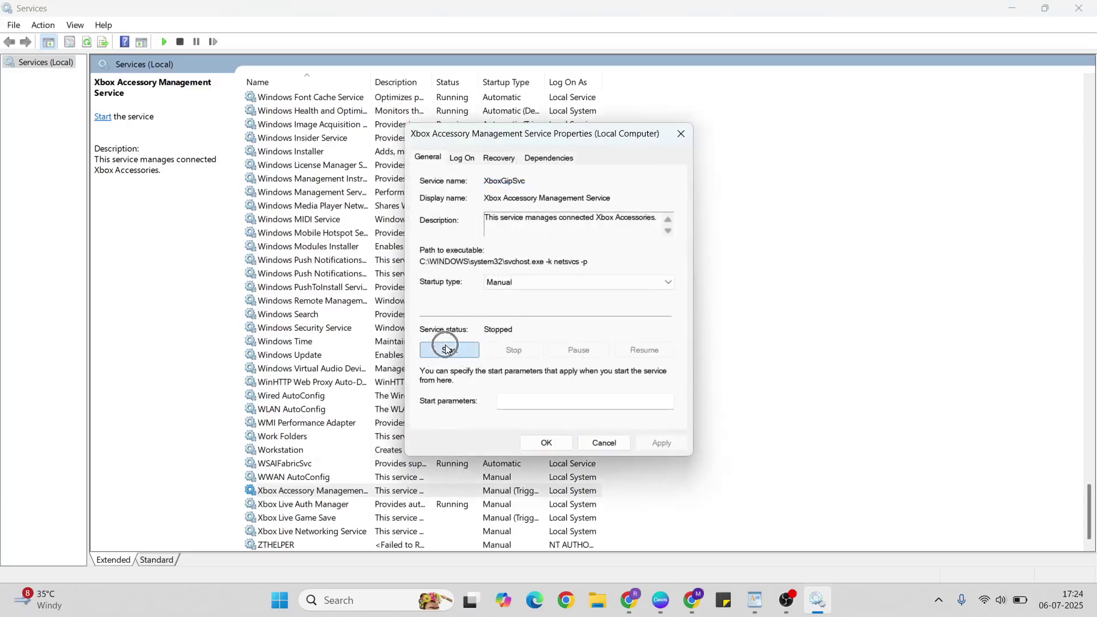
- Start the Xbox Live Game Save service and close its Properties with OK
{"action": "left_click", "coordinate": [410, 522]}
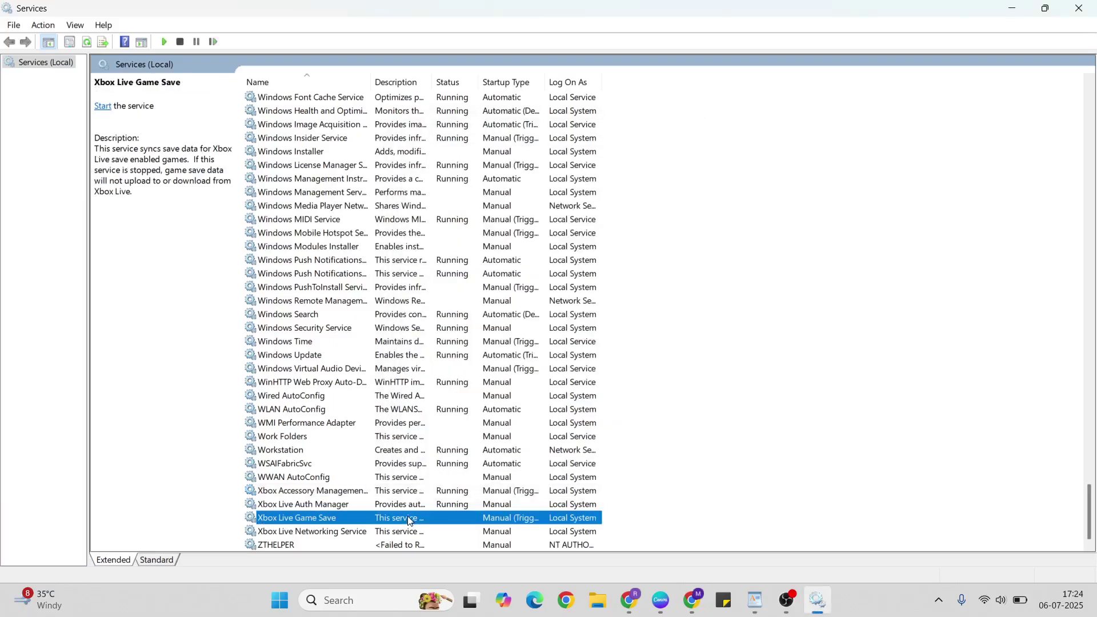
{"action": "right_click", "coordinate": [454, 516]}
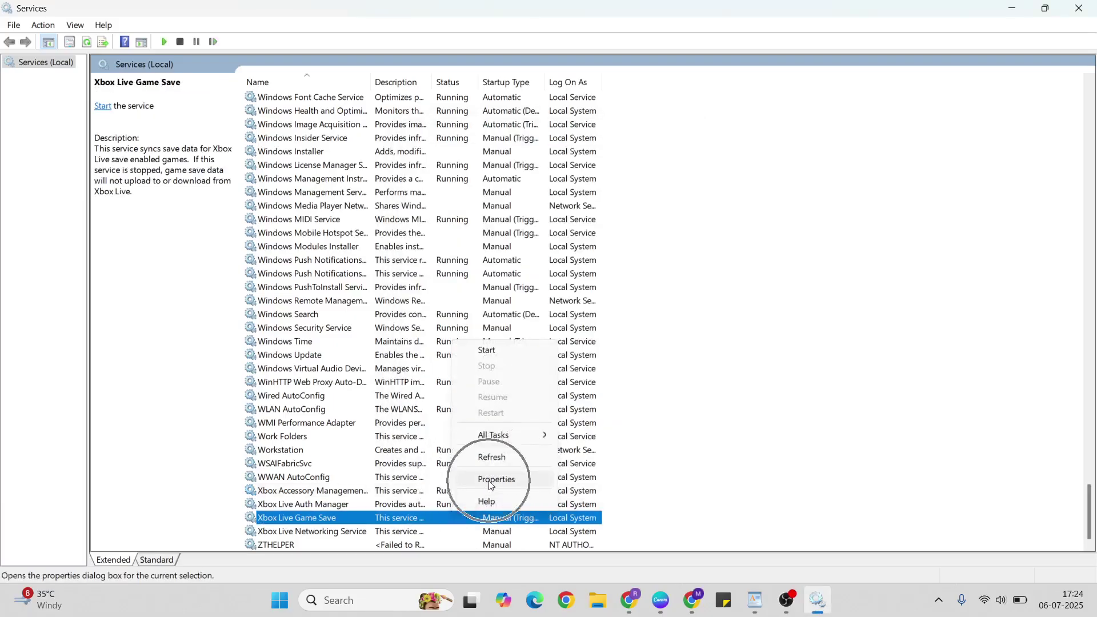
{"action": "left_click", "coordinate": [490, 485]}
{"action": "left_click", "coordinate": [483, 368]}
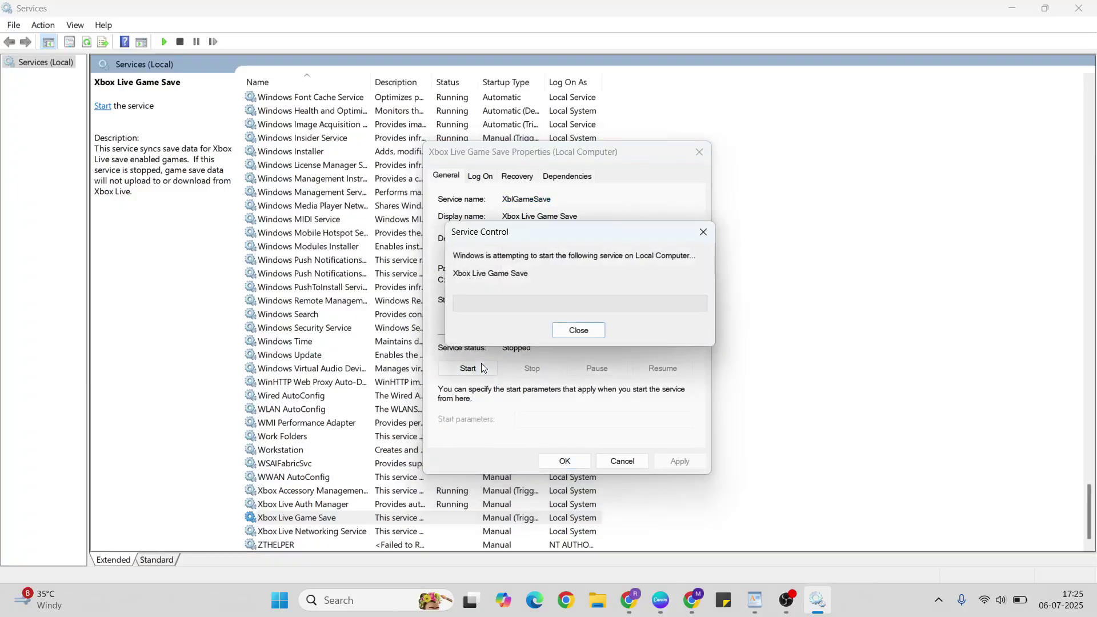
{"action": "left_click", "coordinate": [564, 461]}
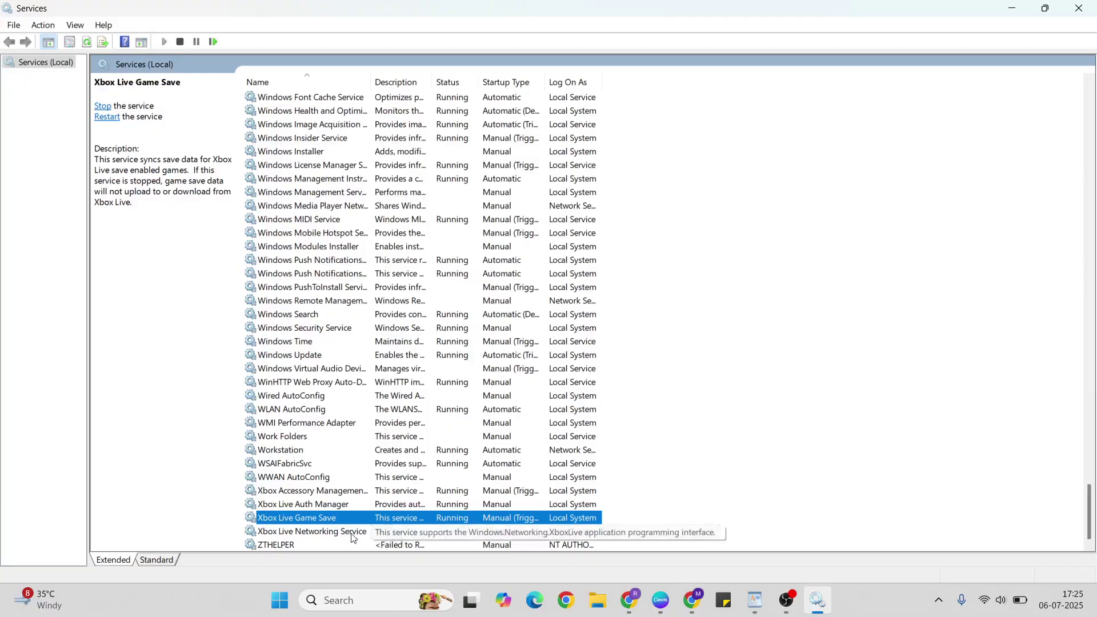
- Start the Xbox Live Networking Service and close its Properties with OK
{"action": "left_click", "coordinate": [353, 538]}
{"action": "right_click", "coordinate": [354, 539]}
{"action": "left_click", "coordinate": [411, 501]}
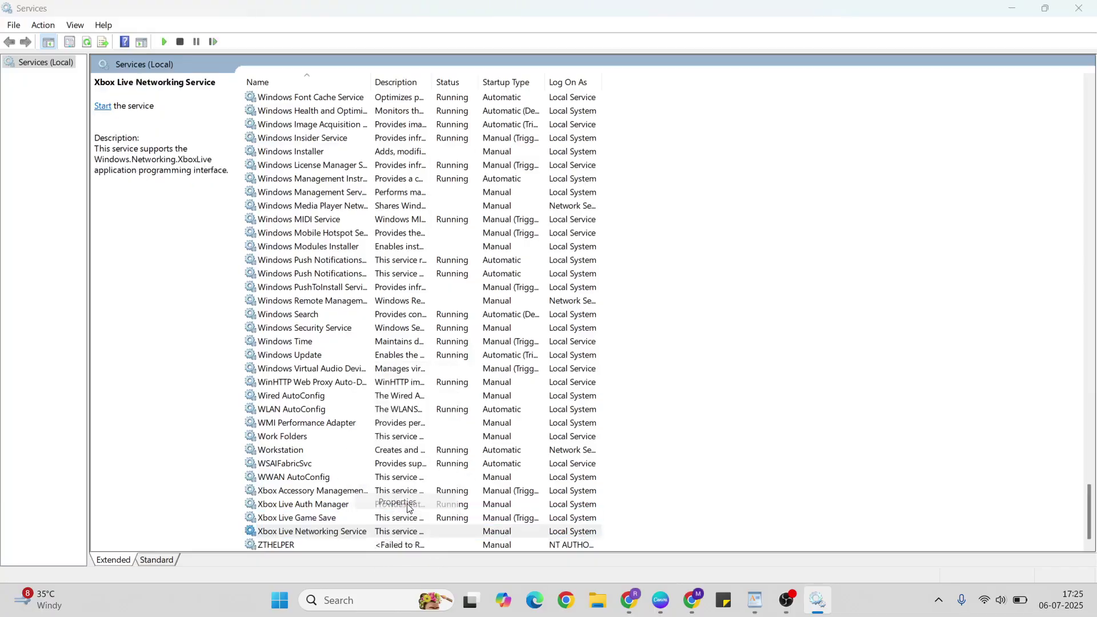
{"action": "left_click", "coordinate": [468, 370]}
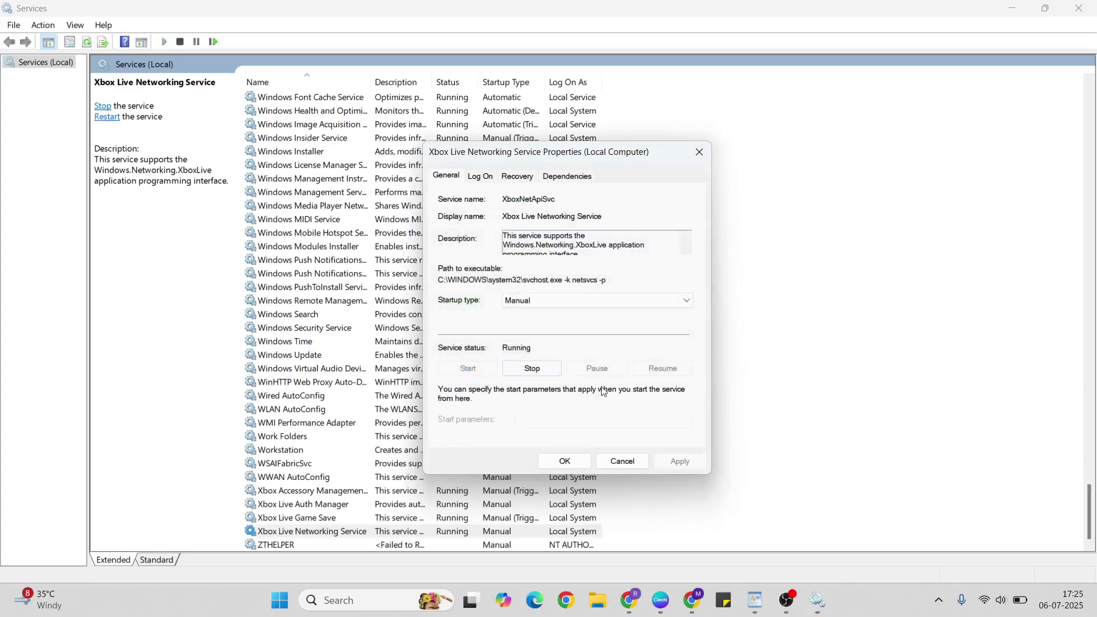
{"action": "left_click", "coordinate": [570, 461]}
- Dismiss the MMC close-dialogs warning and close the leftover Accessory Management properties
{"action": "left_click", "coordinate": [1080, 8]}
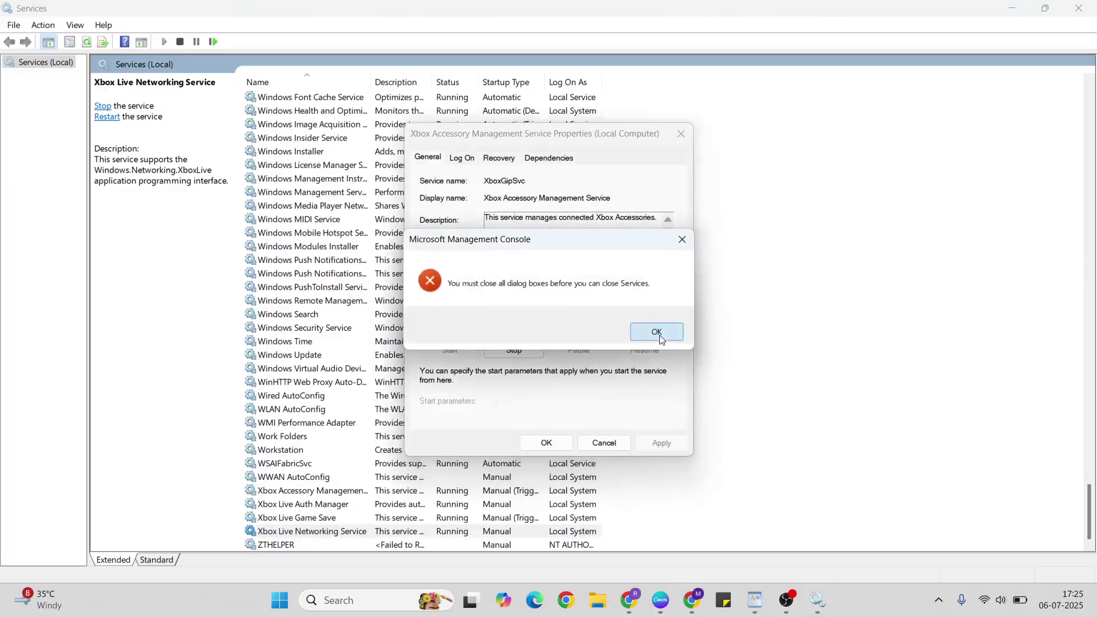
{"action": "left_click", "coordinate": [660, 335]}
{"action": "left_click", "coordinate": [546, 443]}
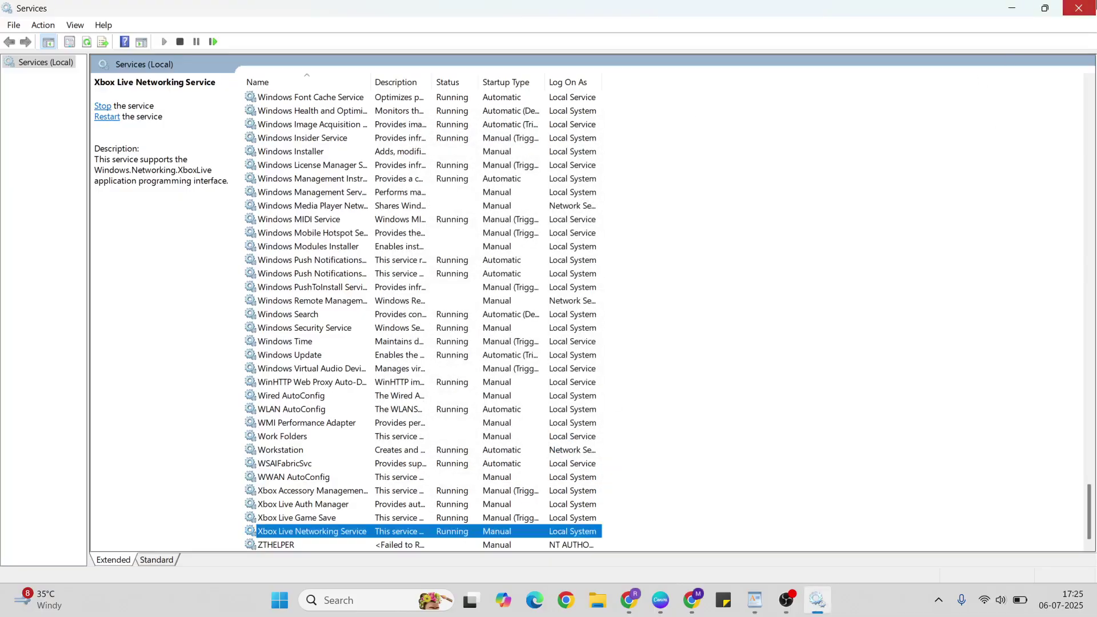
- Close the Services console, then open and dismiss the Start power options
{"action": "left_click", "coordinate": [1080, 8]}
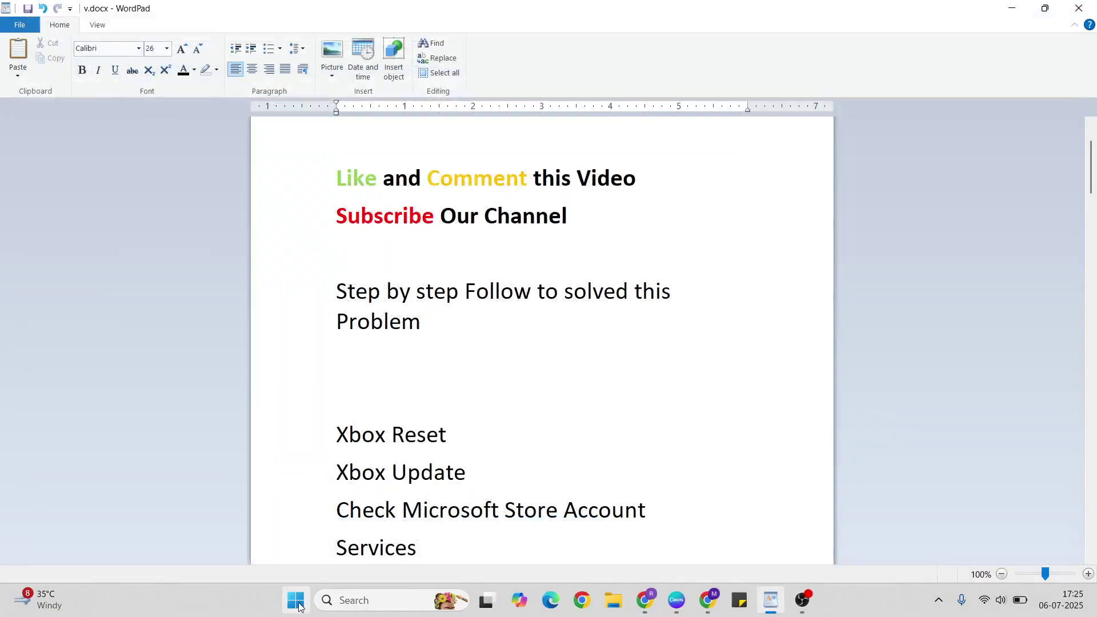
{"action": "left_click", "coordinate": [296, 600]}
{"action": "left_click", "coordinate": [726, 552]}
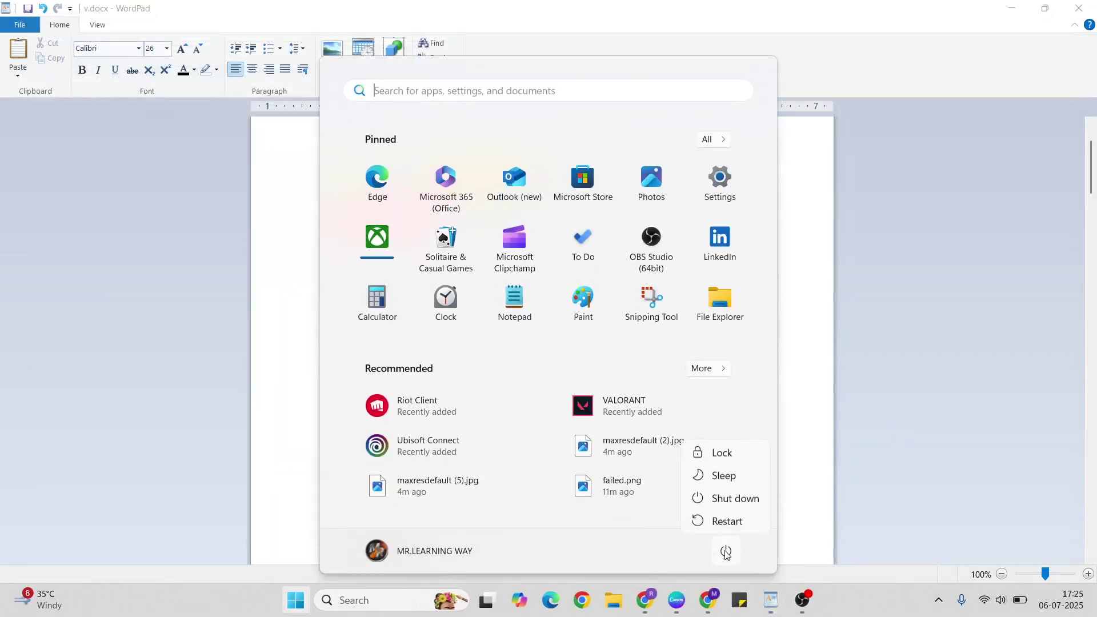
{"action": "left_click", "coordinate": [917, 430]}
{"action": "left_click", "coordinate": [917, 428]}
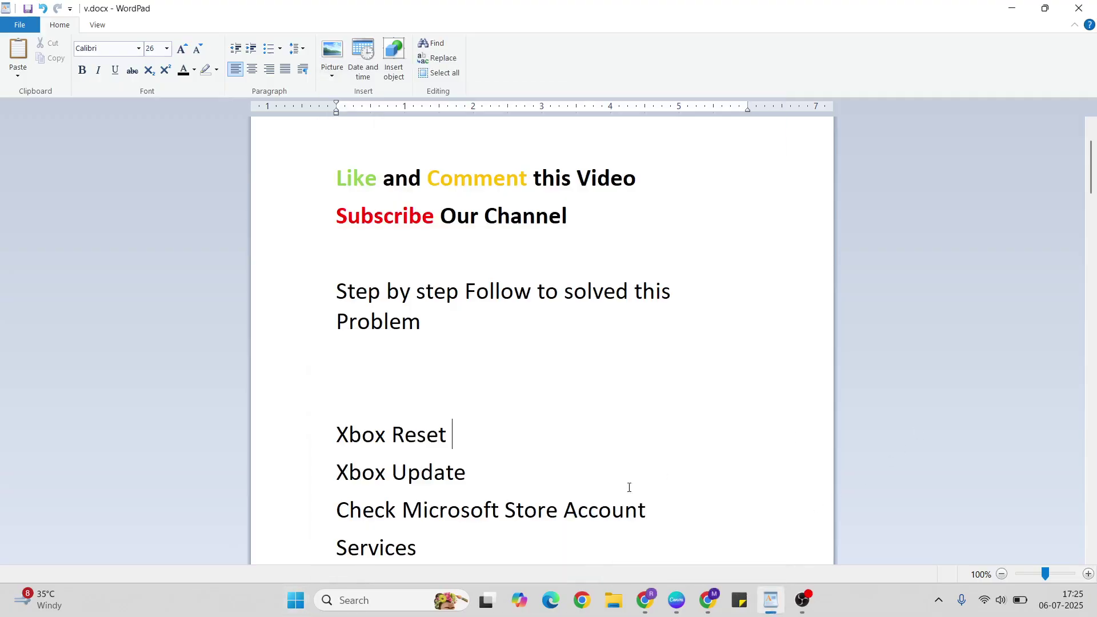
- Move down the WordPad notes to the end of the highlighted closing note ending 'Comment'
{"action": "key", "text": "Return"}
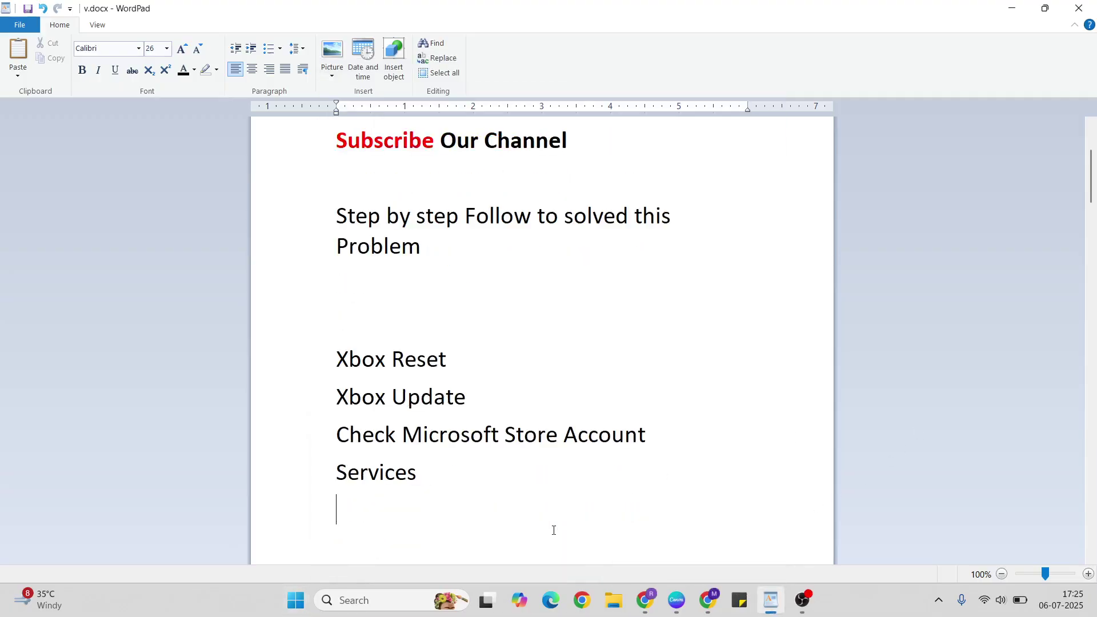
{"action": "key", "text": "Return"}
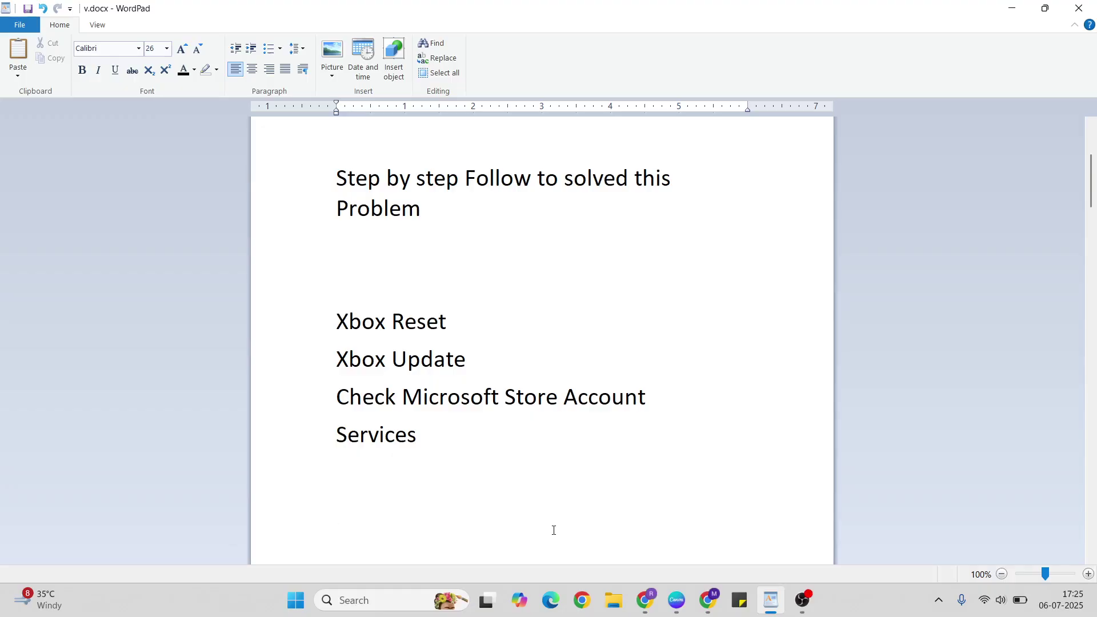
{"action": "key", "text": "ctrl+v"}
{"action": "scroll", "coordinate": [553, 530], "scroll_direction": "down", "scroll_amount": 1}
{"action": "left_click", "coordinate": [553, 530]}
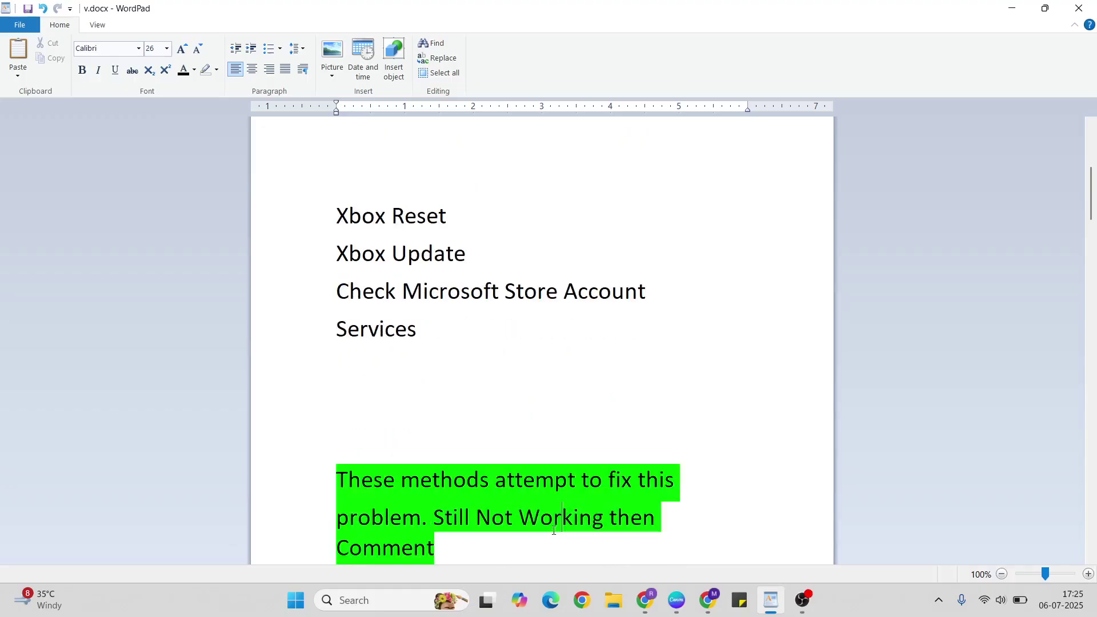
{"action": "scroll", "coordinate": [554, 530], "scroll_direction": "down", "scroll_amount": 1}
{"action": "left_click", "coordinate": [554, 530]}
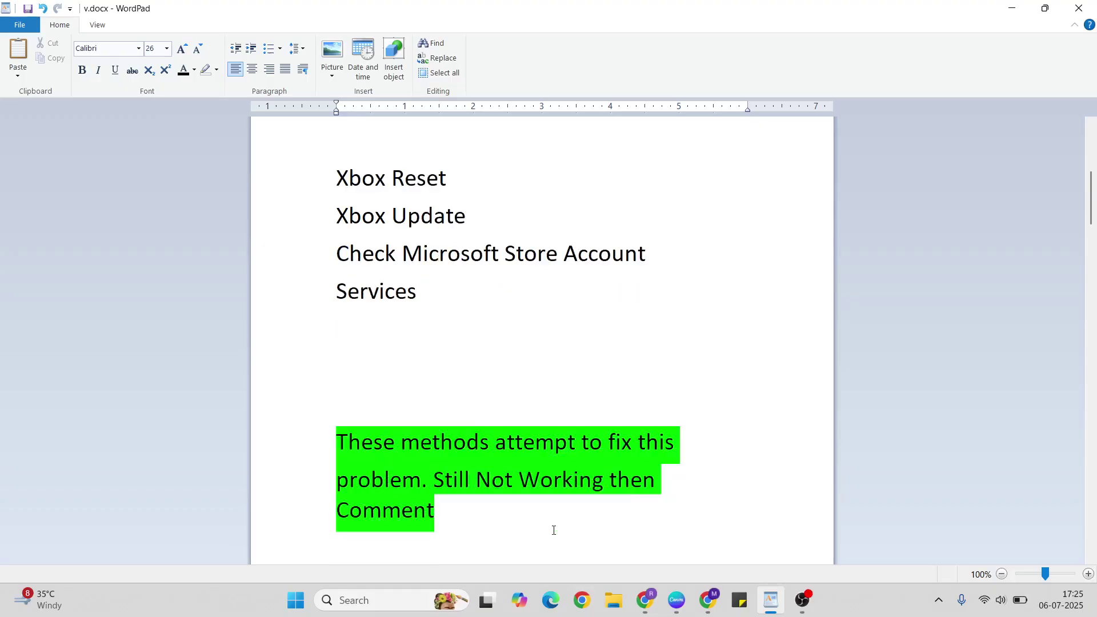